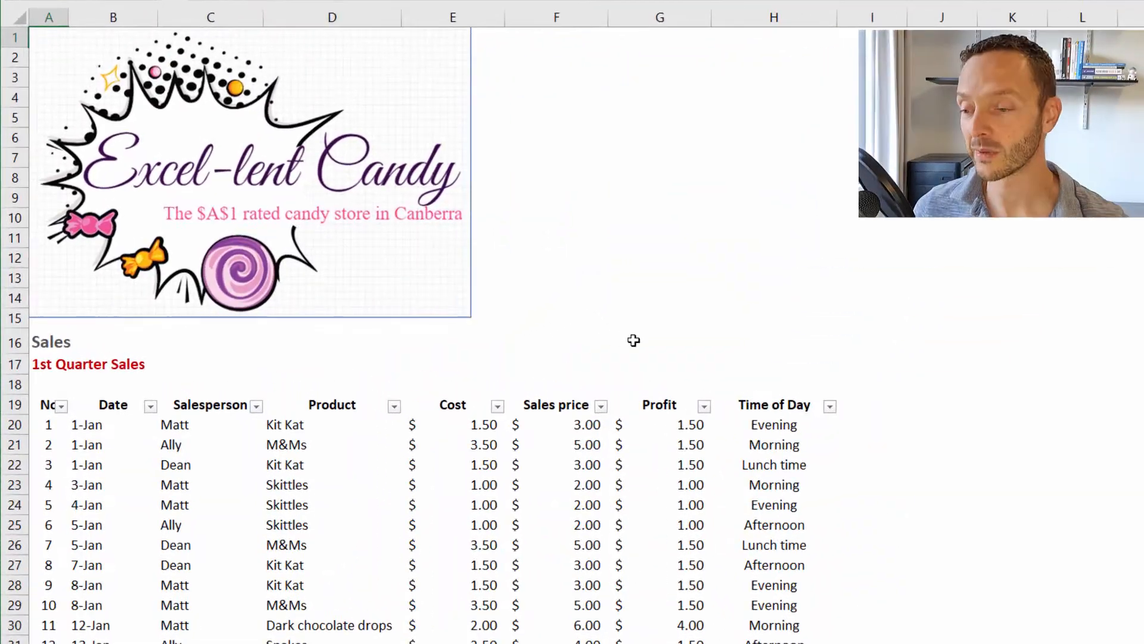
Step: Look over the first-quarter sales data and the sample PivotTable with its stacked column chart
left_click(509, 327)
scroll(370, 299, "down", 15)
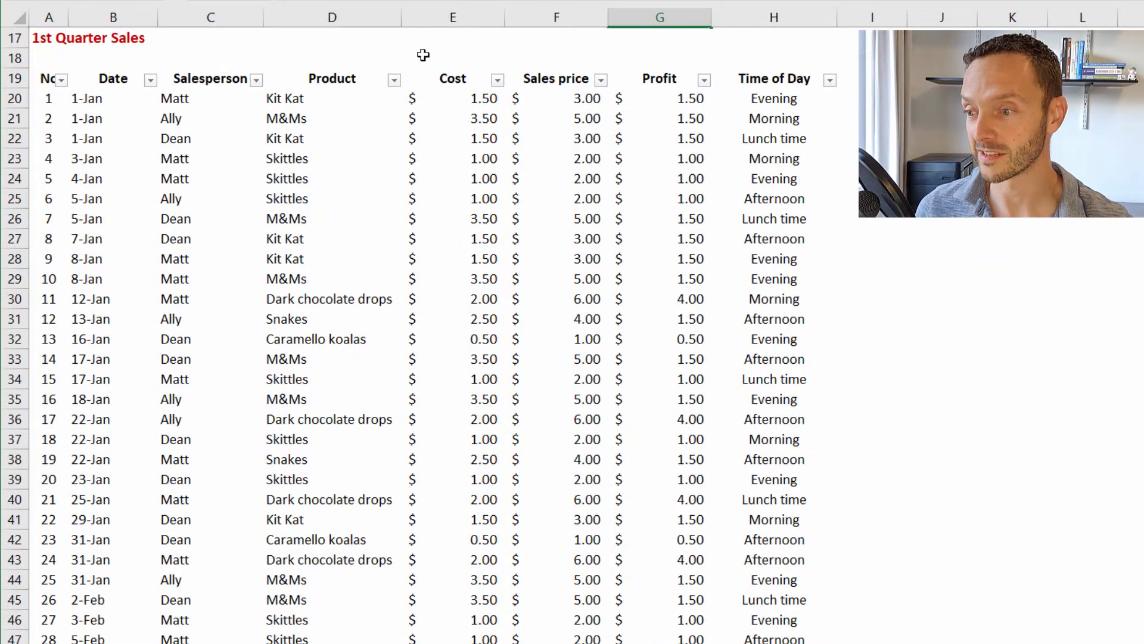
scroll(459, 310, "down", 9)
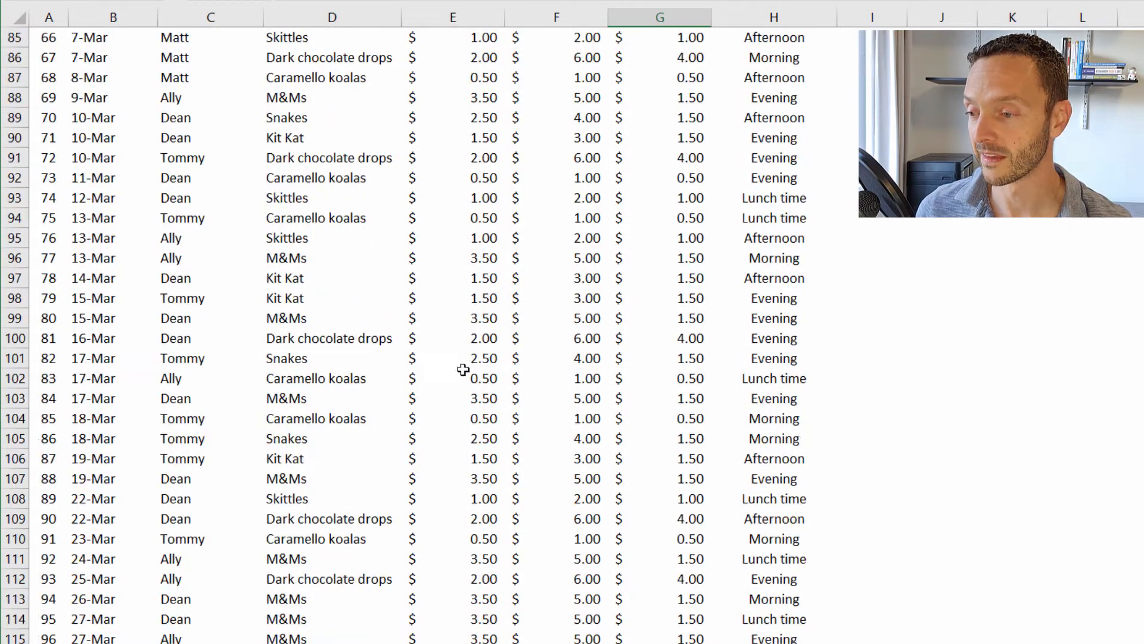
scroll(462, 365, "up", 13)
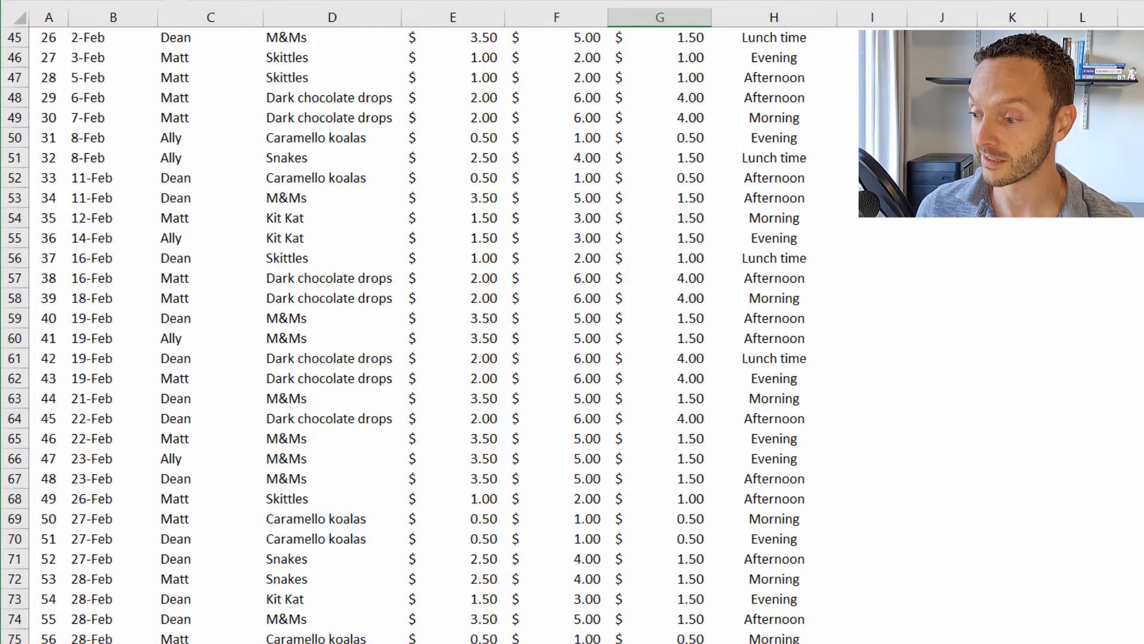
left_click(59, 641)
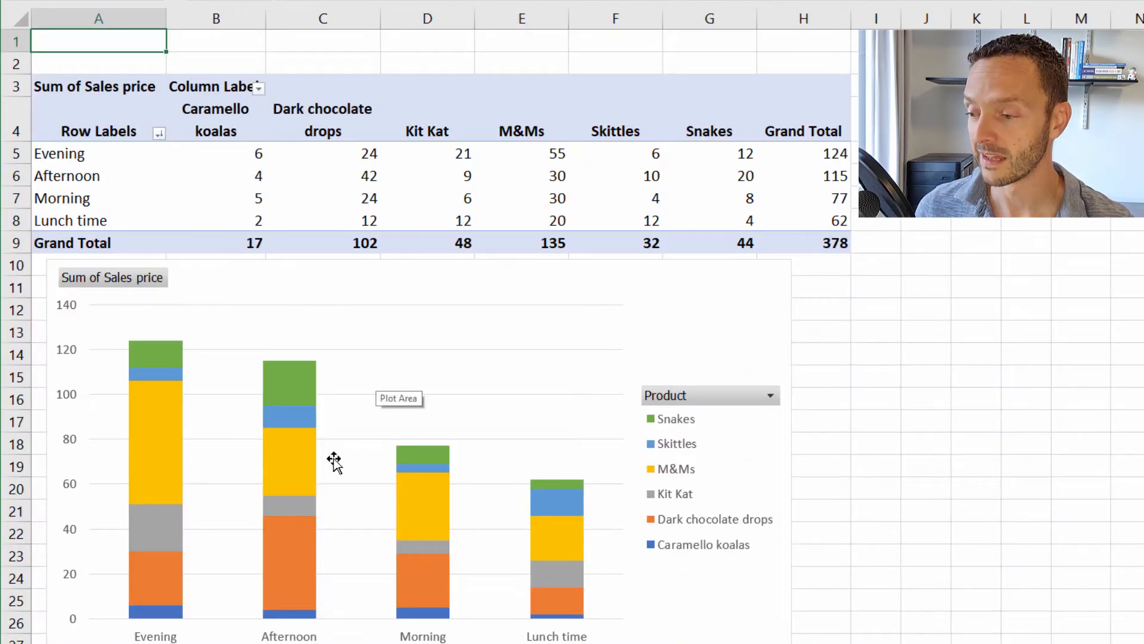
key("ctrl+Page_Down")
scroll(565, 452, "up", 11)
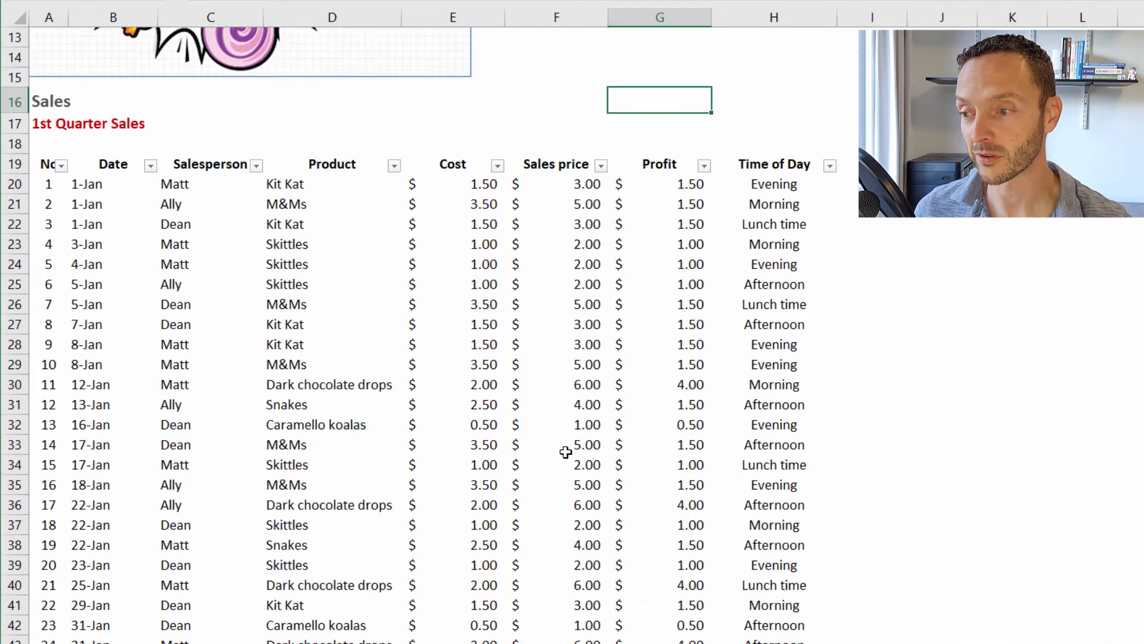
scroll(566, 452, "up", 4)
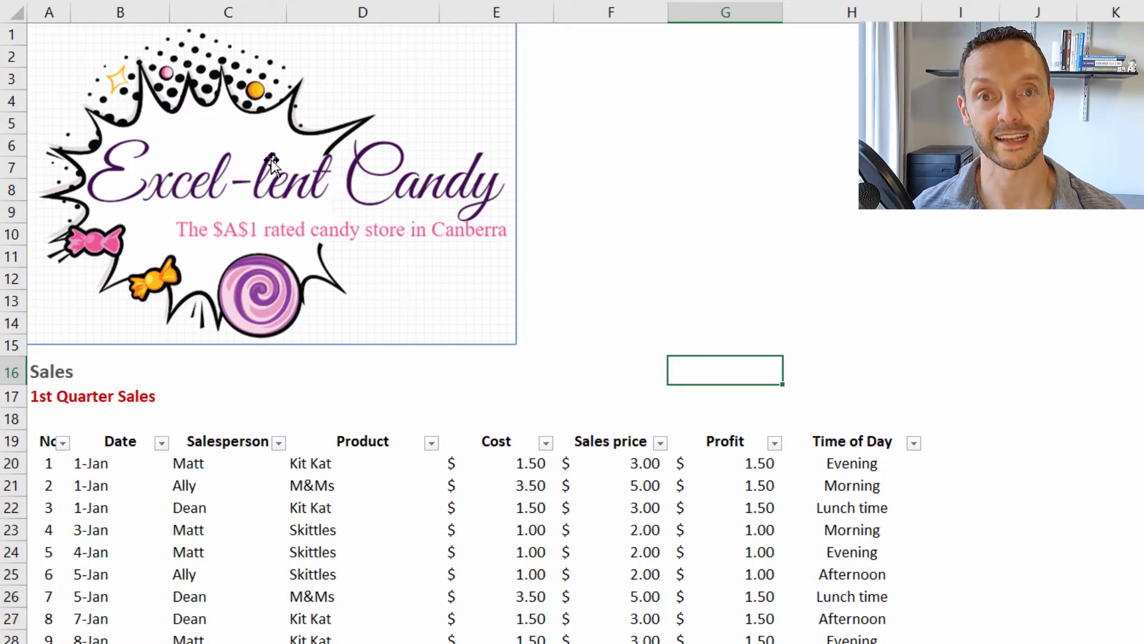
Step: Examine the sales list from its header row down through the March records for headings, blanks and totals
left_click(495, 637)
scroll(480, 618, "down", 5)
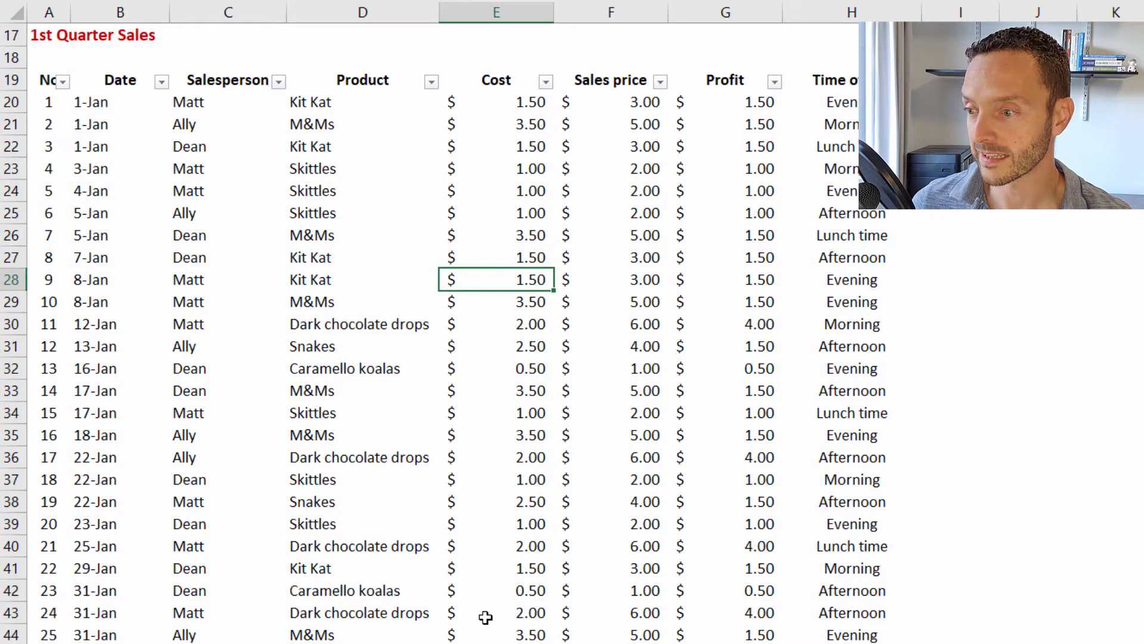
left_click(423, 316)
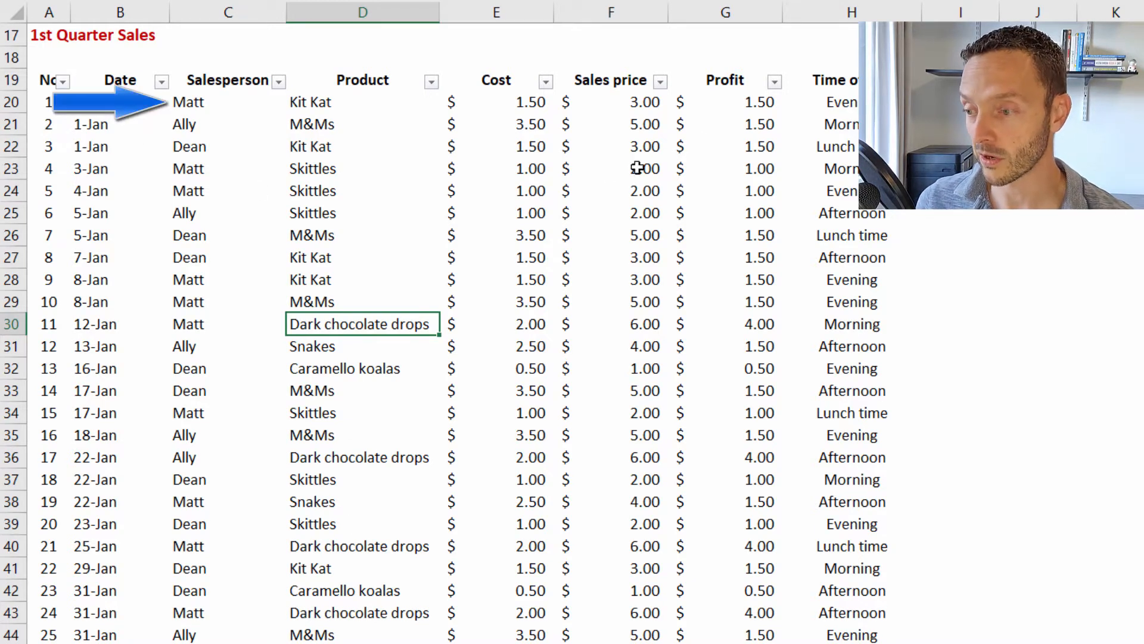
scroll(477, 245, "up", 4)
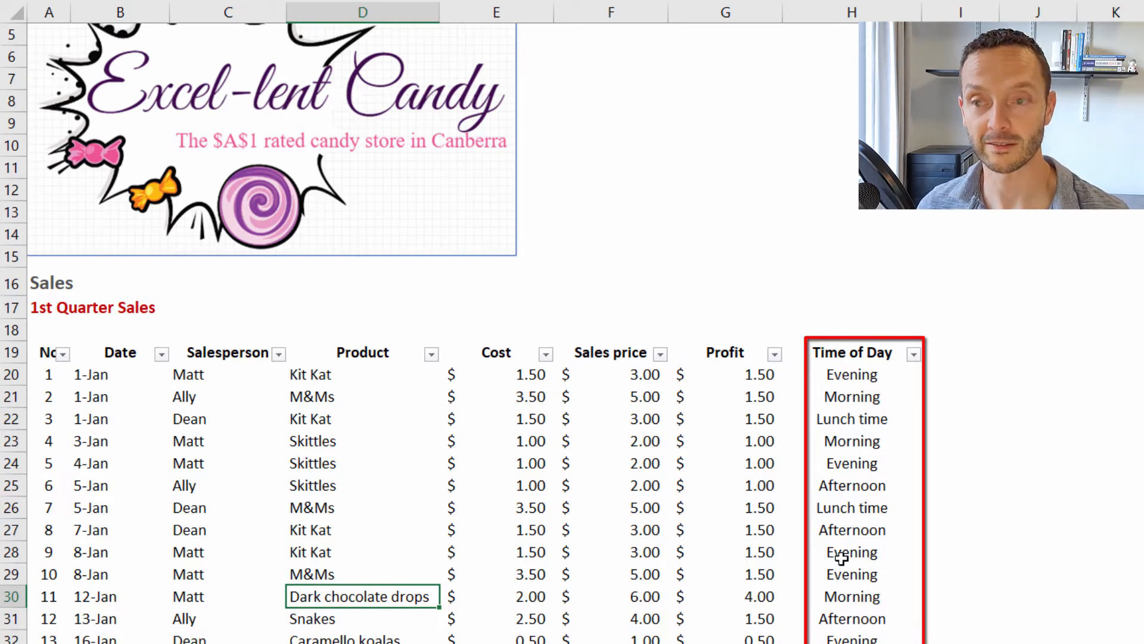
left_click(524, 479)
scroll(365, 537, "down", 1)
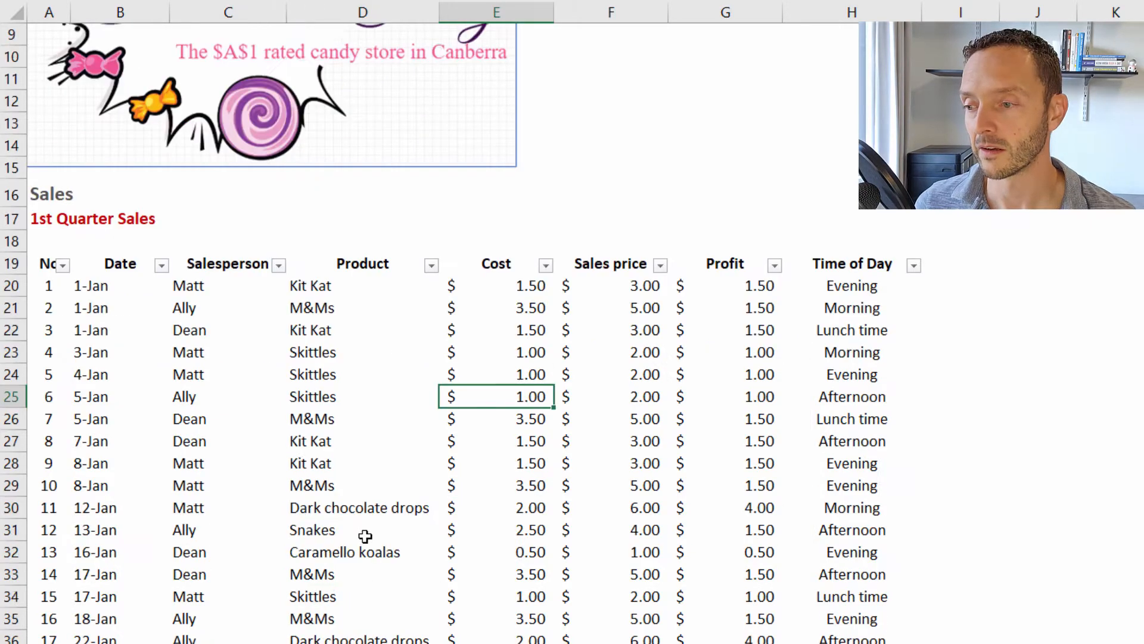
scroll(376, 525, "down", 1)
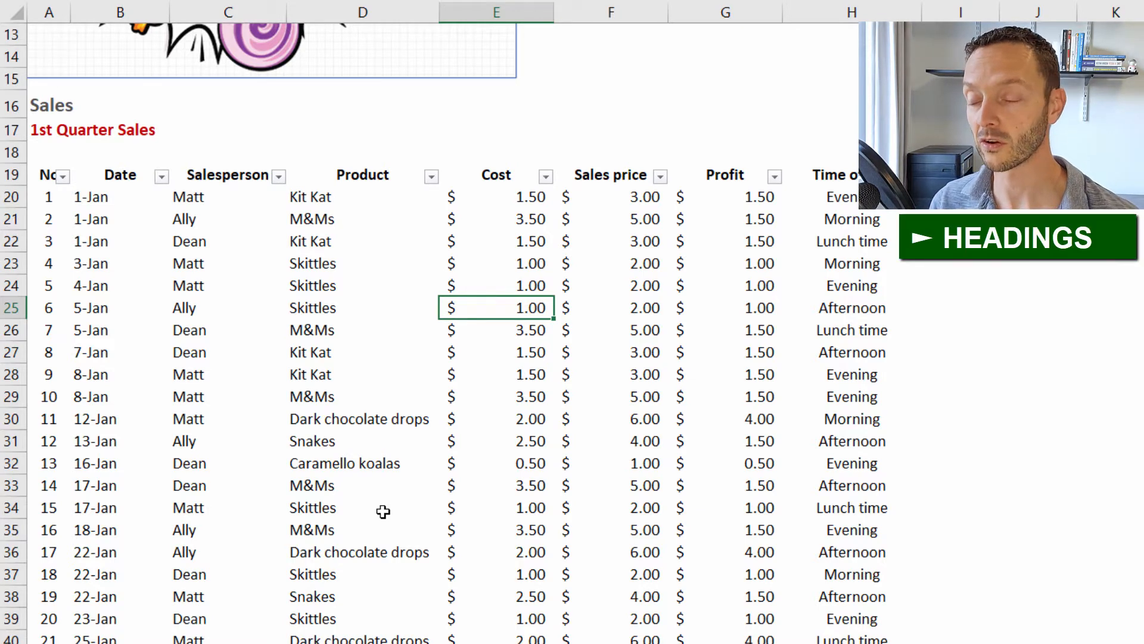
scroll(381, 511, "down", 4)
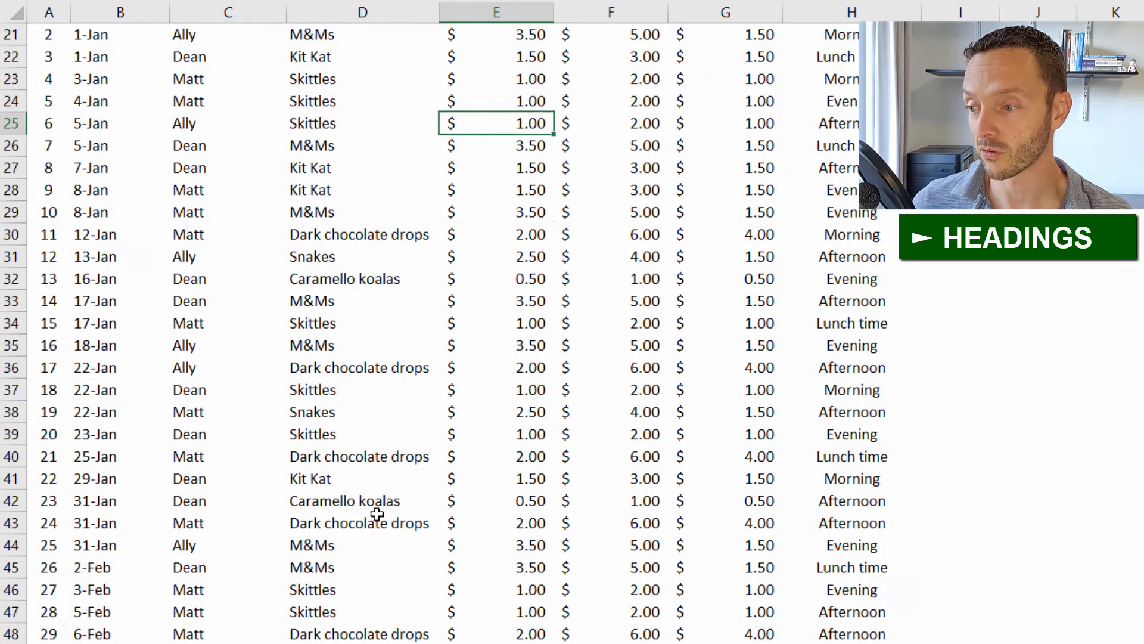
scroll(644, 337, "down", 4)
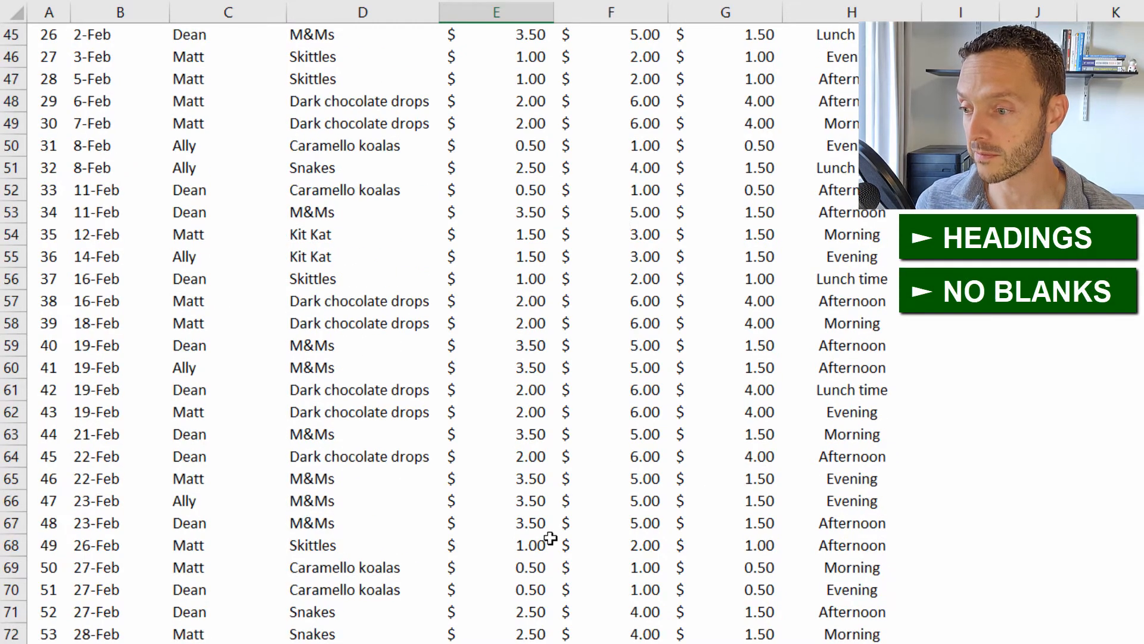
scroll(286, 444, "down", 8)
scroll(283, 441, "down", 12)
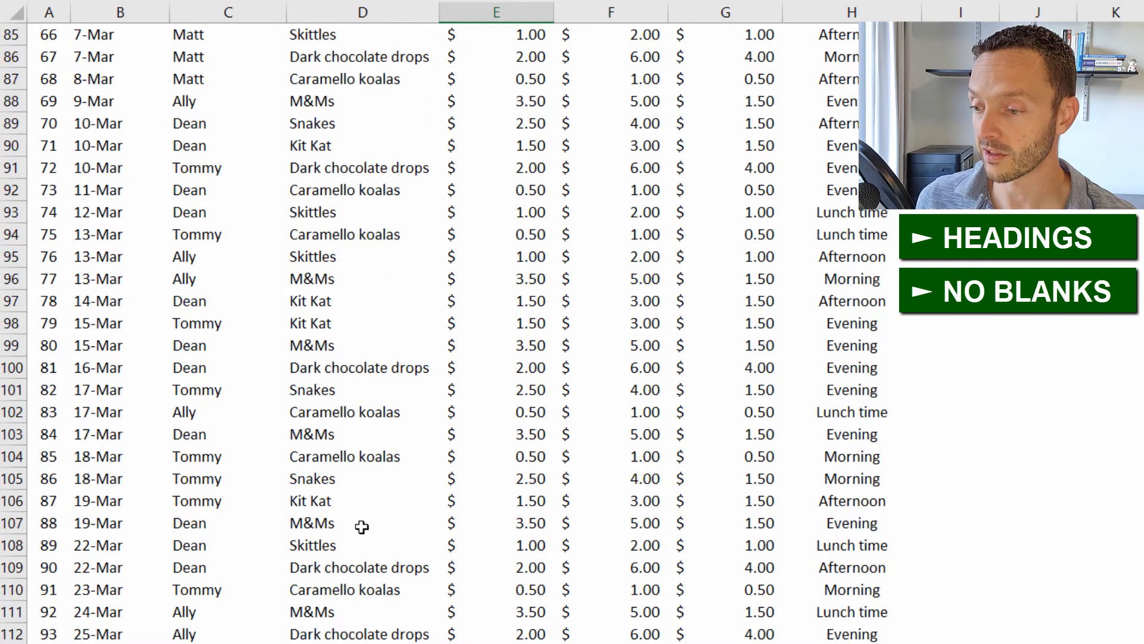
scroll(604, 410, "up", 3)
scroll(604, 411, "up", 16)
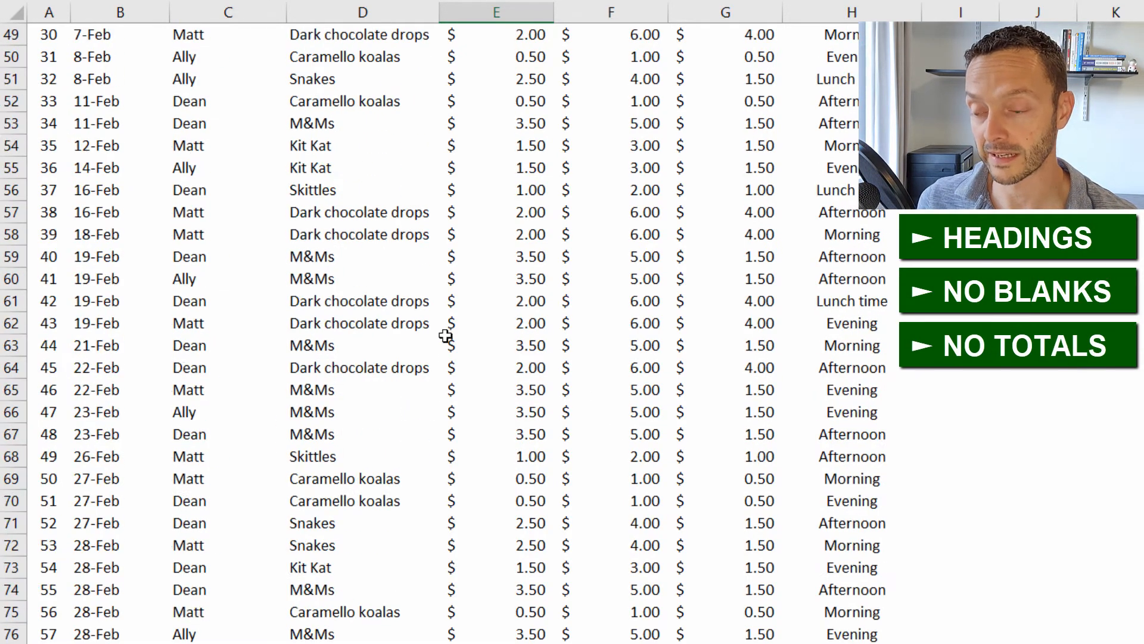
scroll(638, 501, "up", 9)
scroll(614, 434, "up", 7)
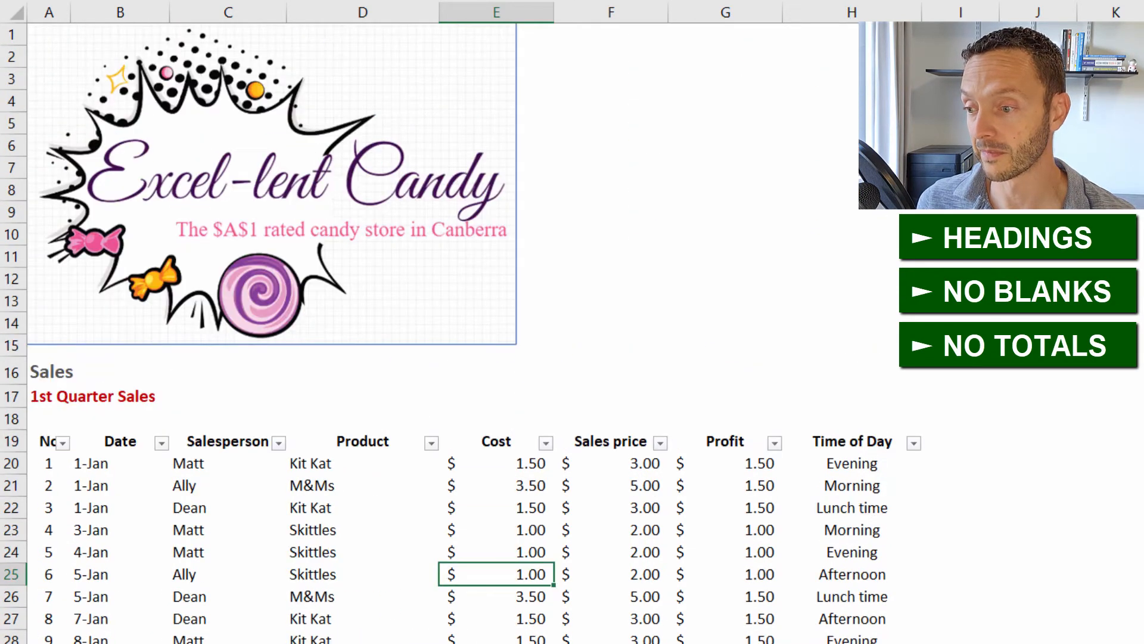
Step: Preview the recommended PivotTables for the sales data, including Sum of Cost by Time of Day, and close them without inserting one
left_click(436, 630)
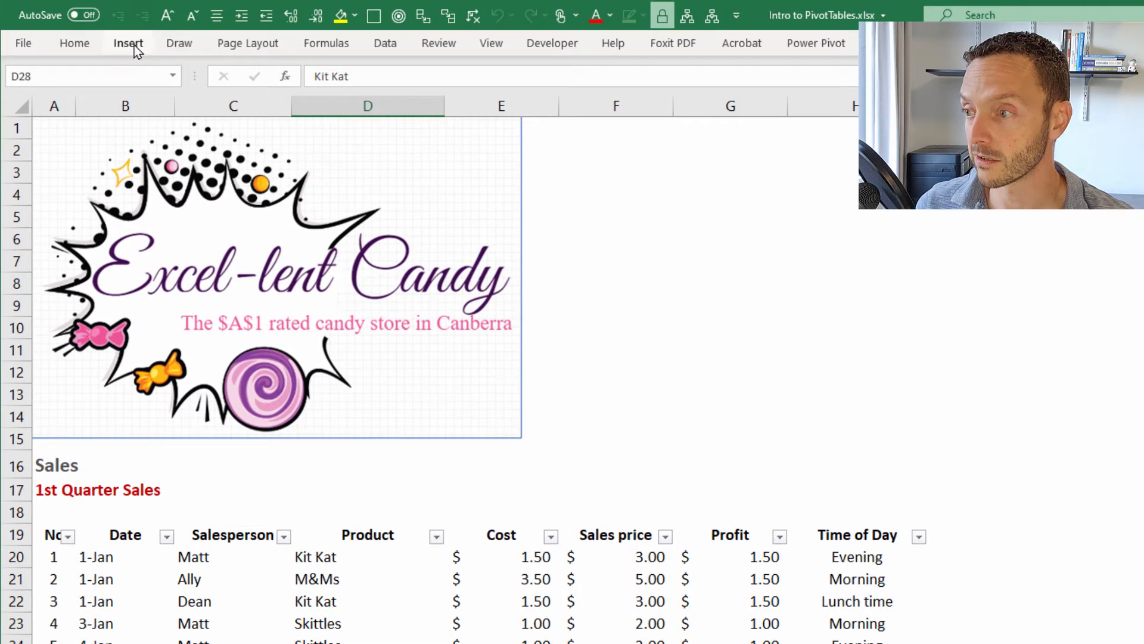
left_click(134, 45)
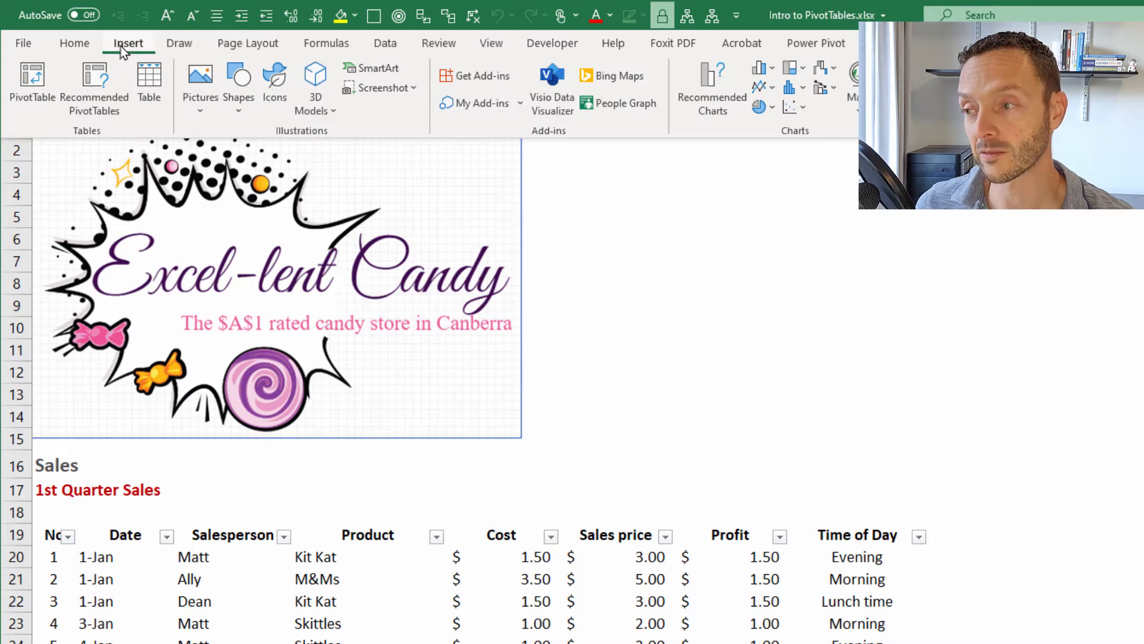
left_click(95, 97)
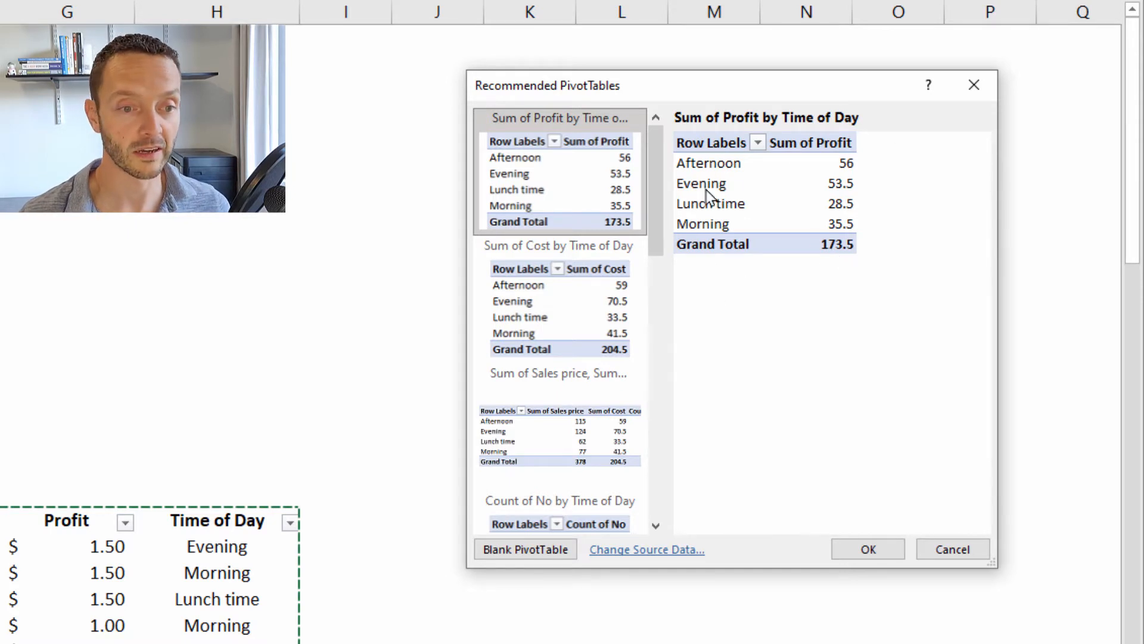
left_click(615, 302)
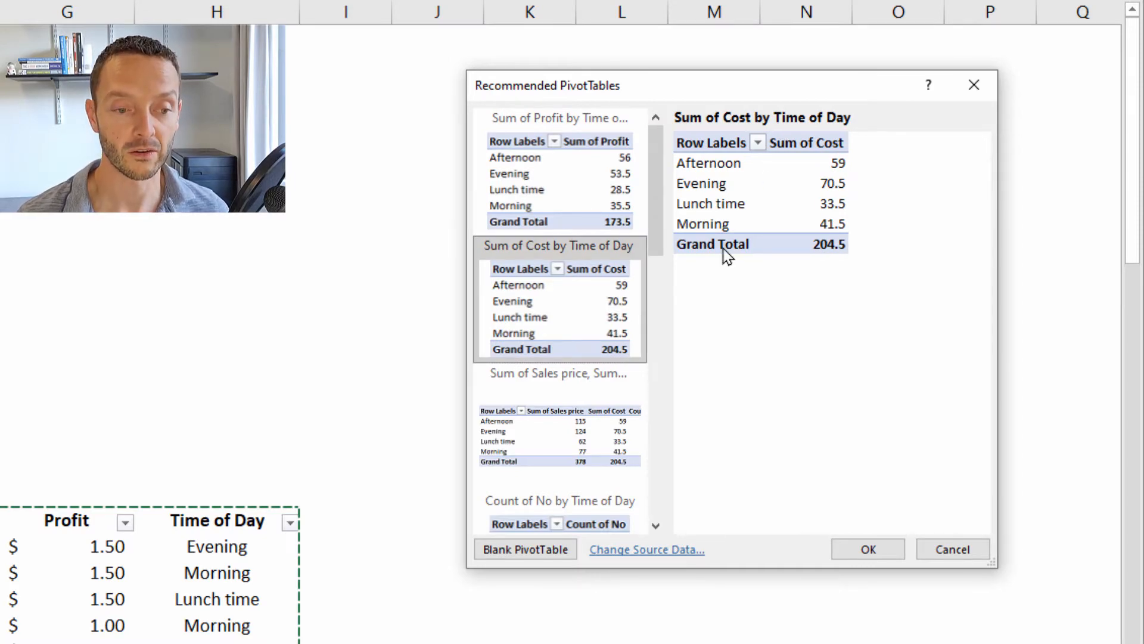
left_click(952, 549)
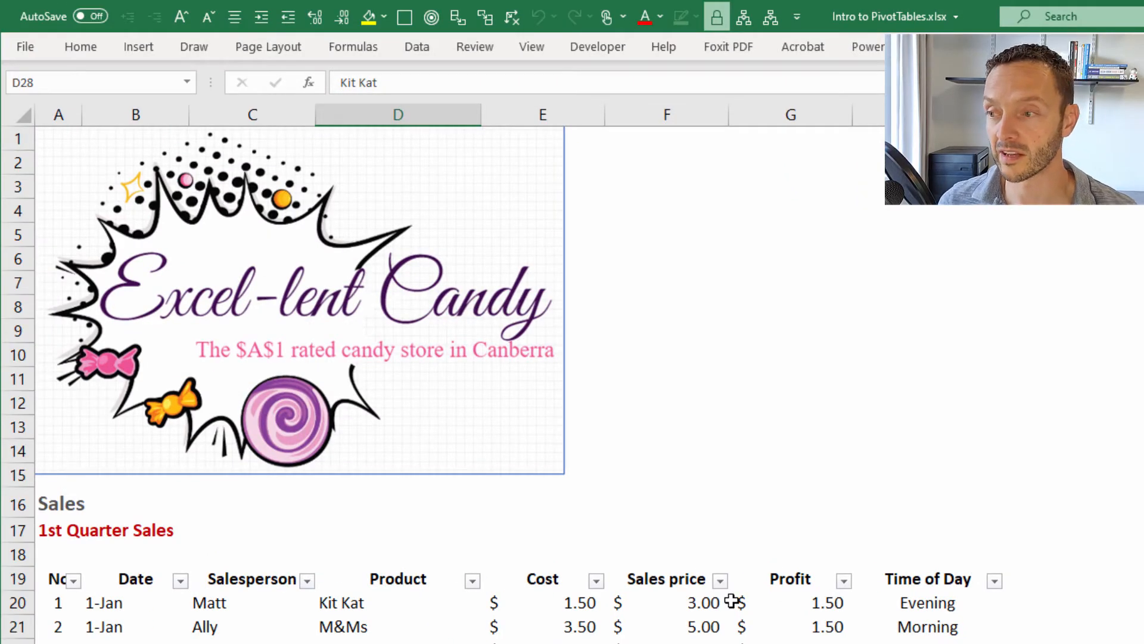
Step: Insert a blank PivotTable on a new worksheet, based on the range 'Data Sheet'!$A$19:$H$123
left_click(137, 49)
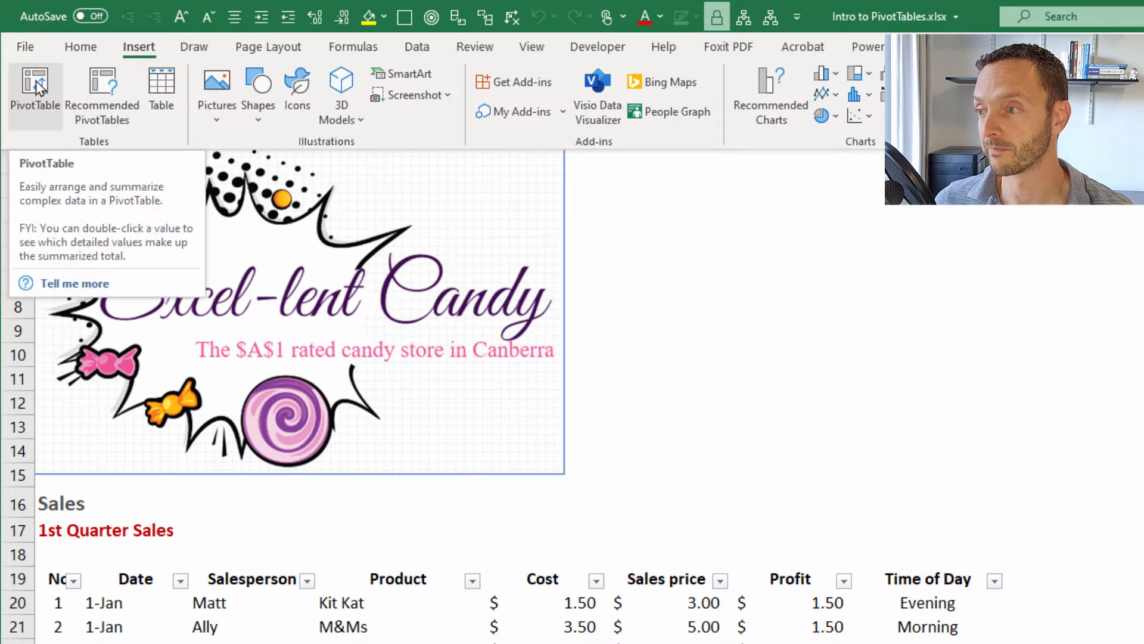
left_click(27, 87)
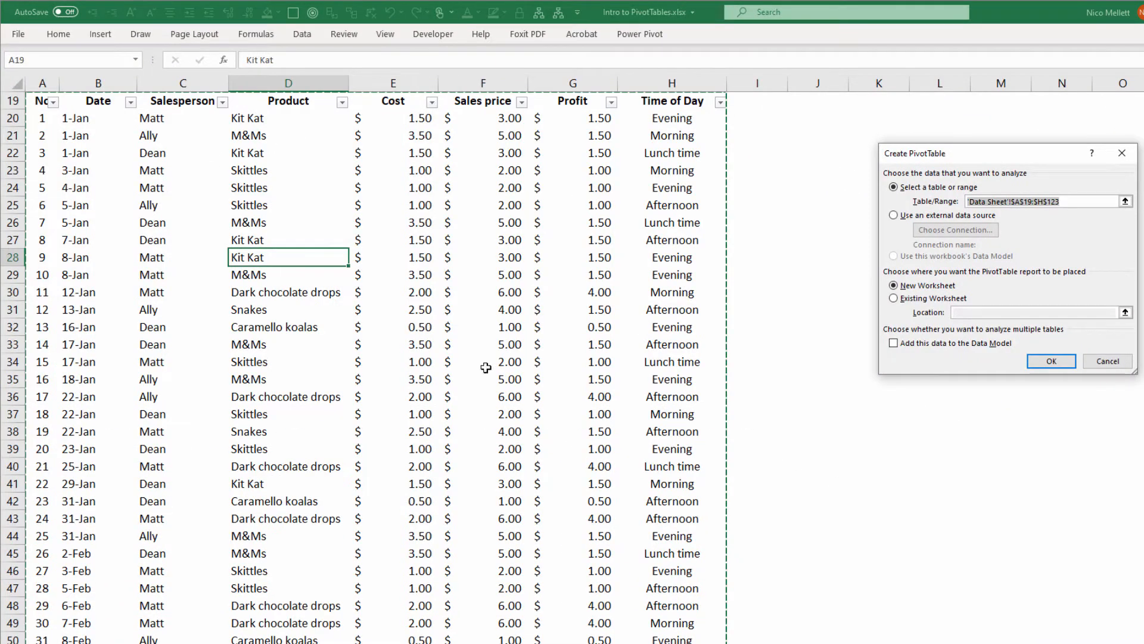
scroll(161, 231, "up", 3)
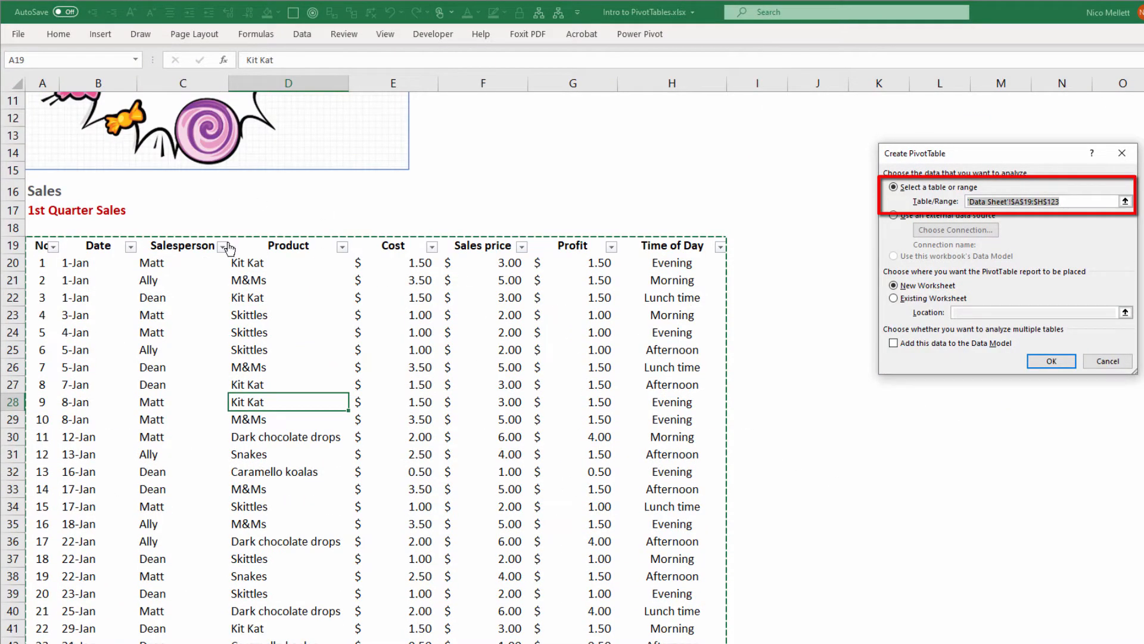
scroll(605, 514, "down", 3)
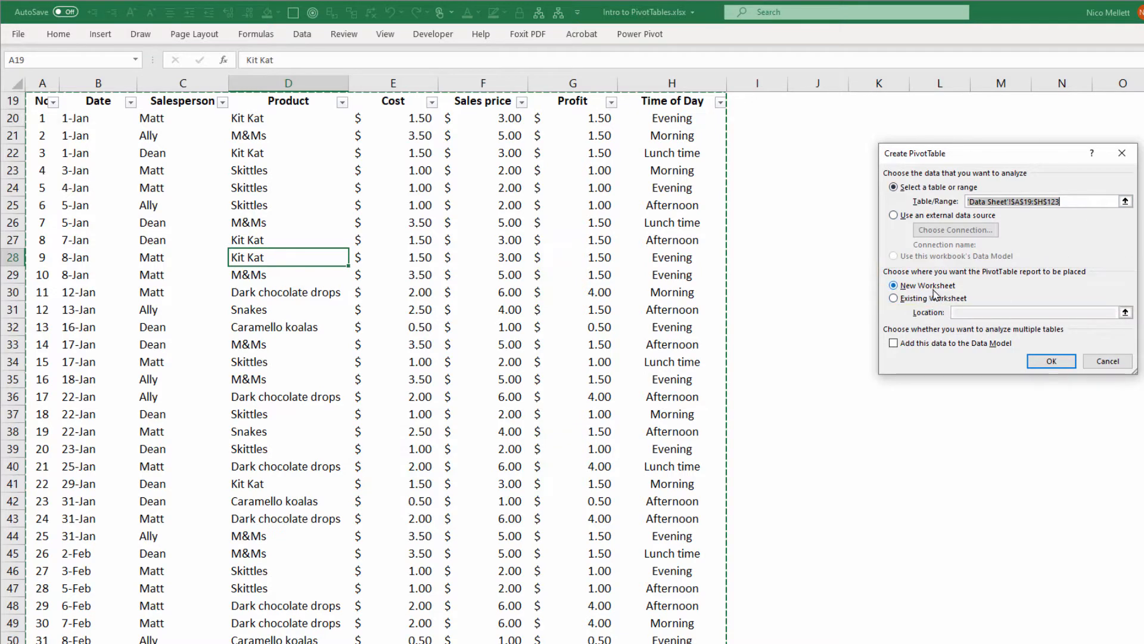
left_click(1051, 361)
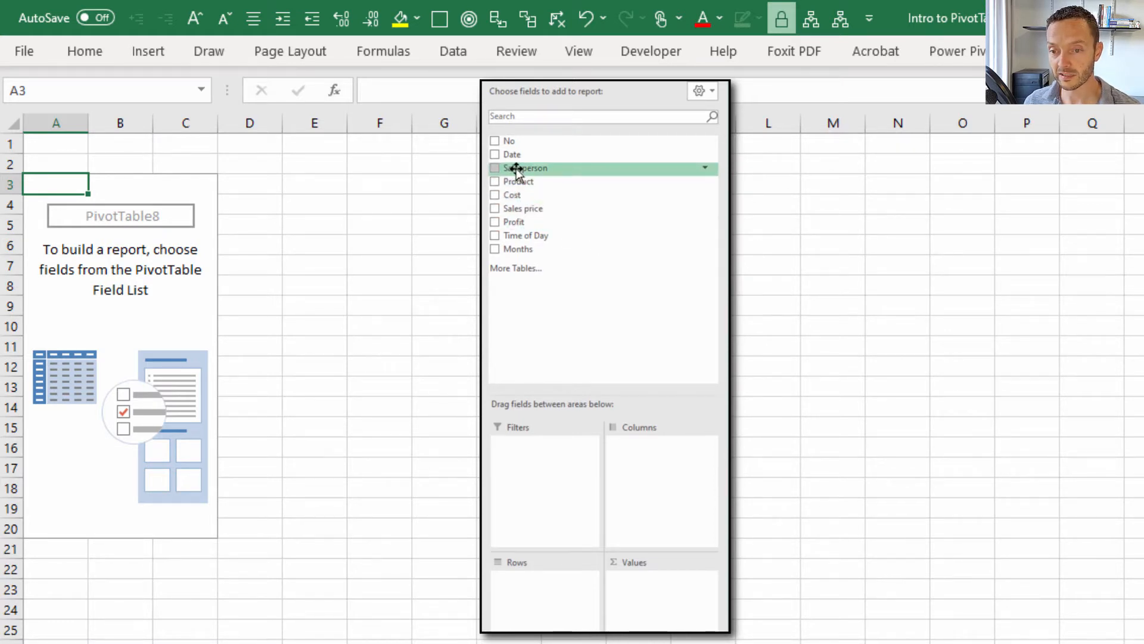
Step: Build the PivotTable with Salesperson as rows and Sum of Sales price as values, and review the totals per salesperson
left_click_drag(516, 172, 541, 604)
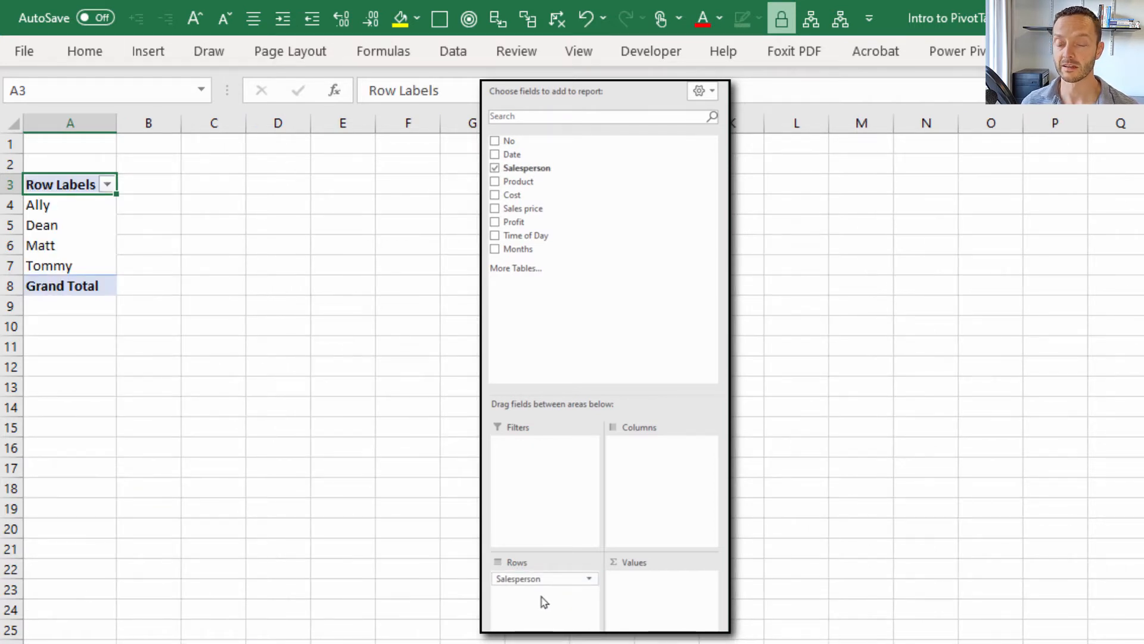
left_click_drag(518, 208, 609, 519)
left_click_drag(666, 622, 668, 622)
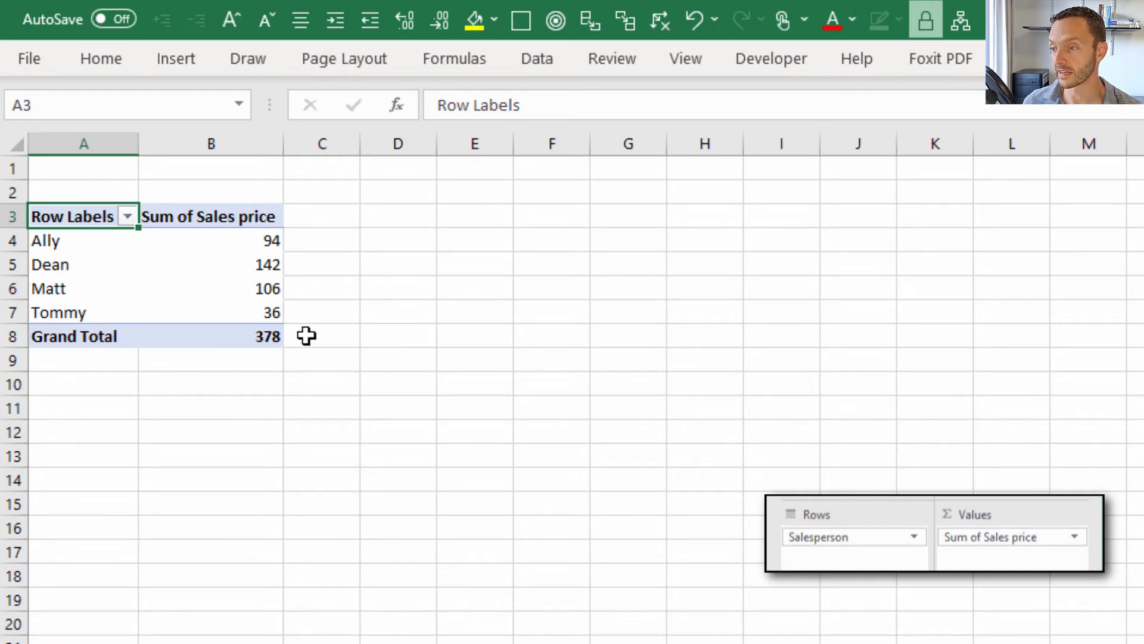
scroll(307, 334, "up", 1)
scroll(306, 337, "up", 1)
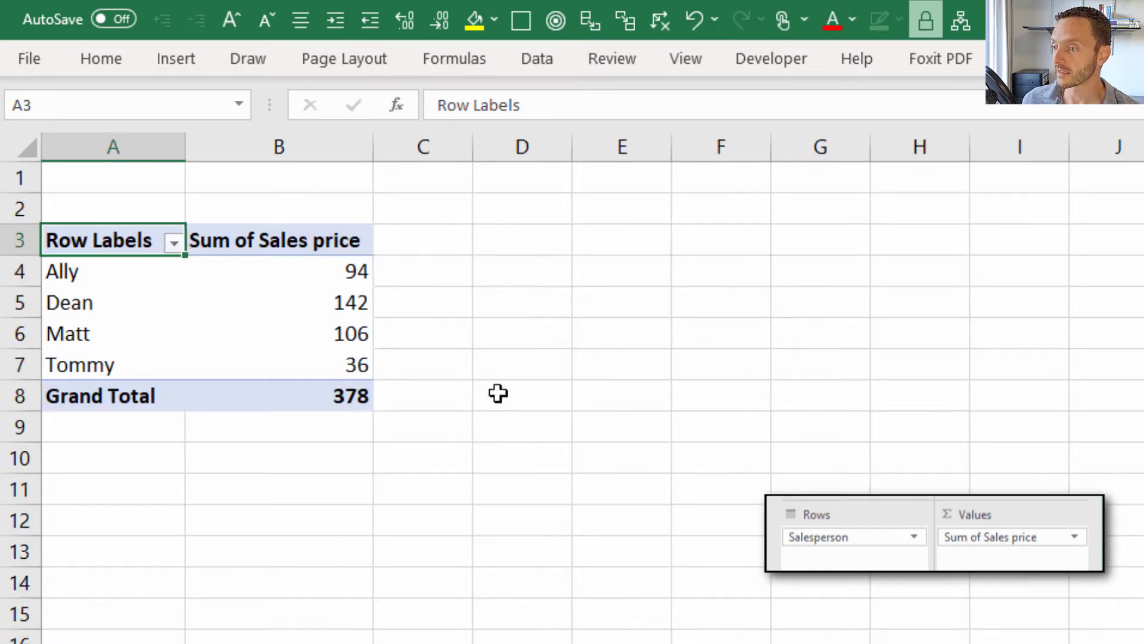
mouse_move(306, 298)
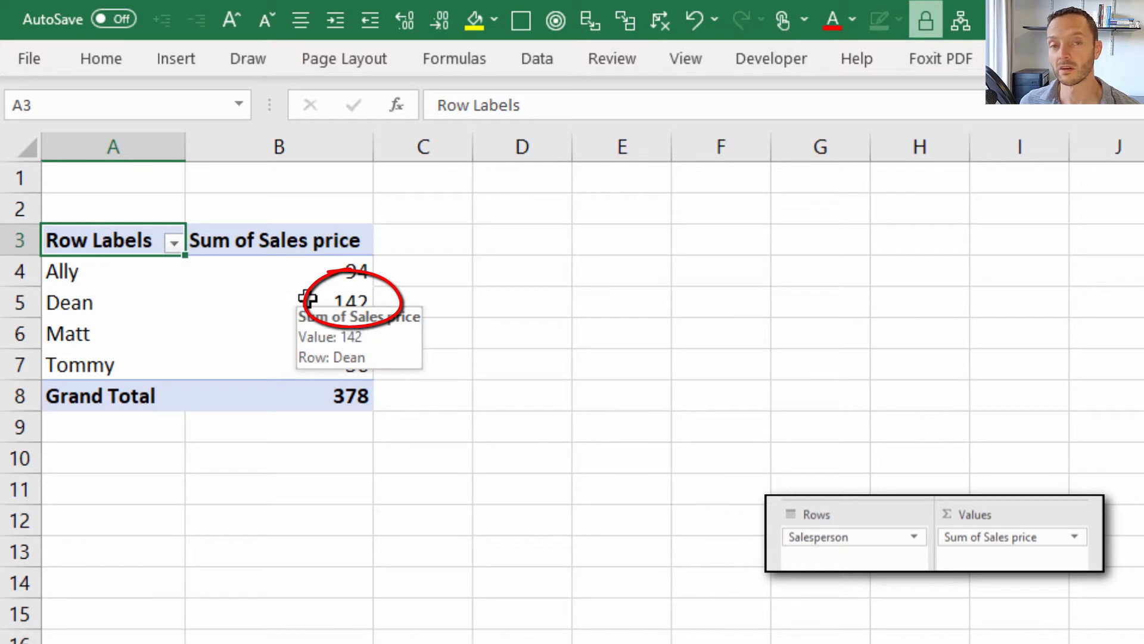
left_click(307, 298)
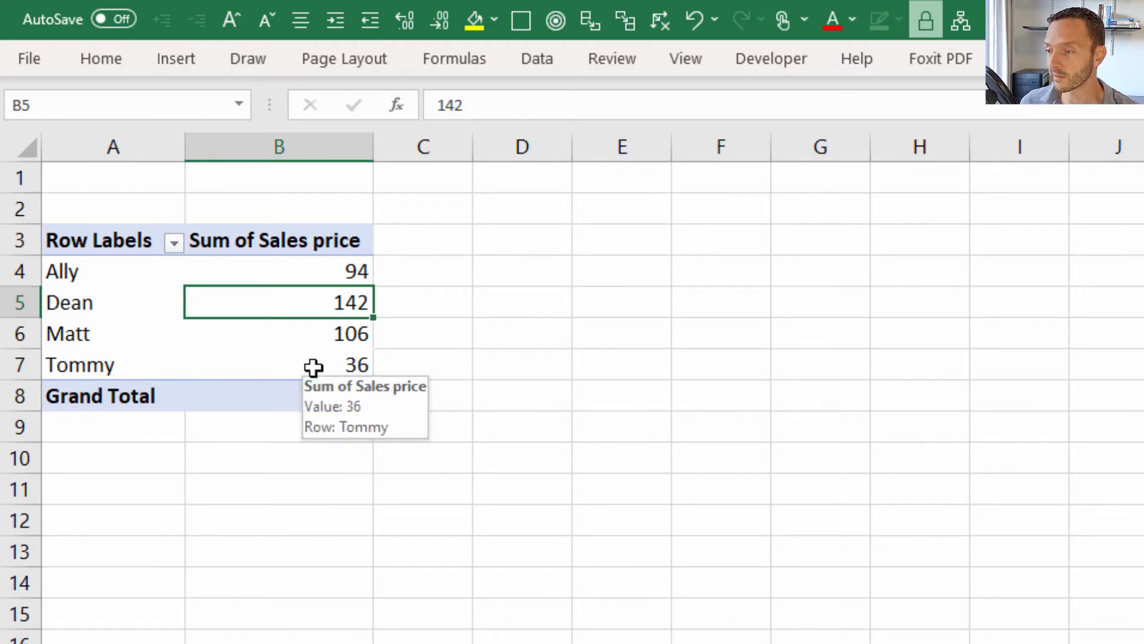
left_click(413, 367)
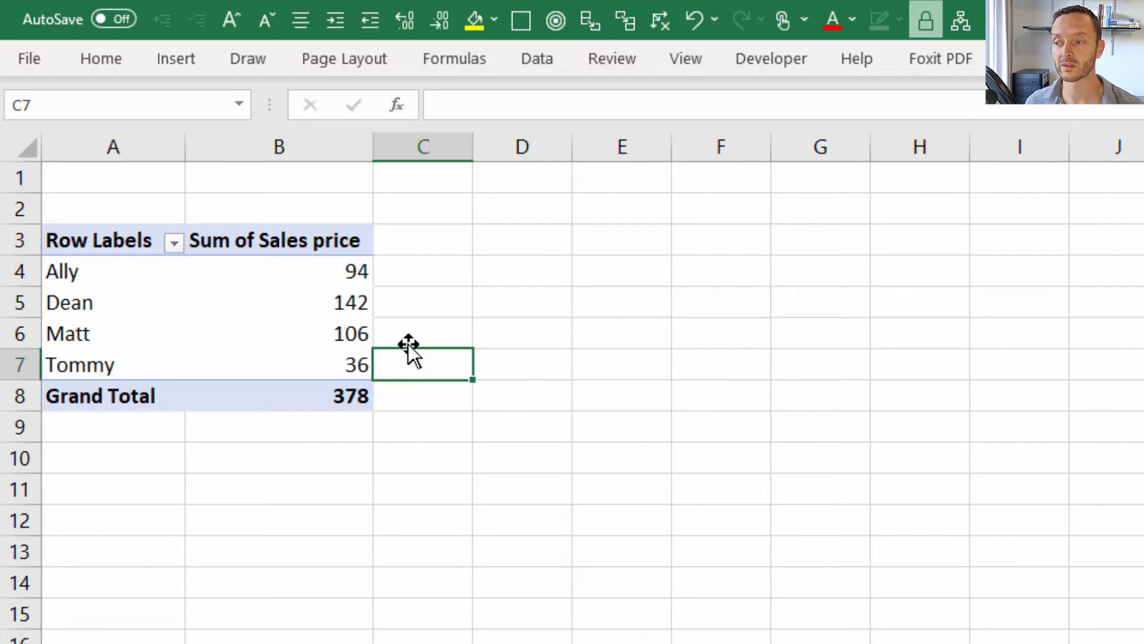
Step: Add the Product field to the PivotTable rows beneath Salesperson
left_click(254, 277)
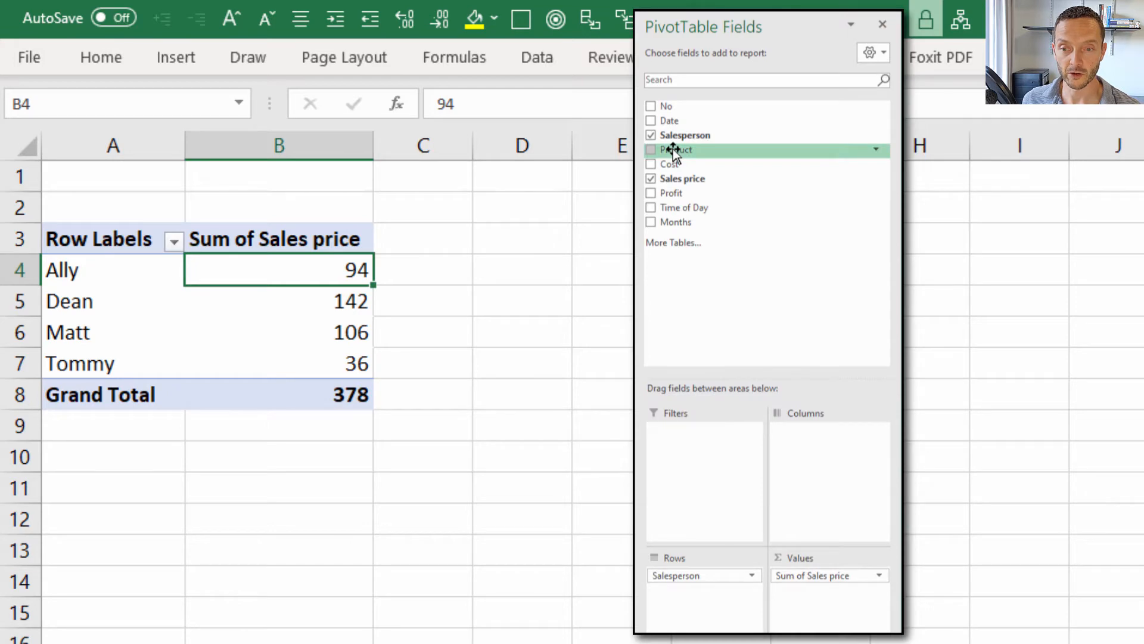
left_click_drag(673, 154, 694, 614)
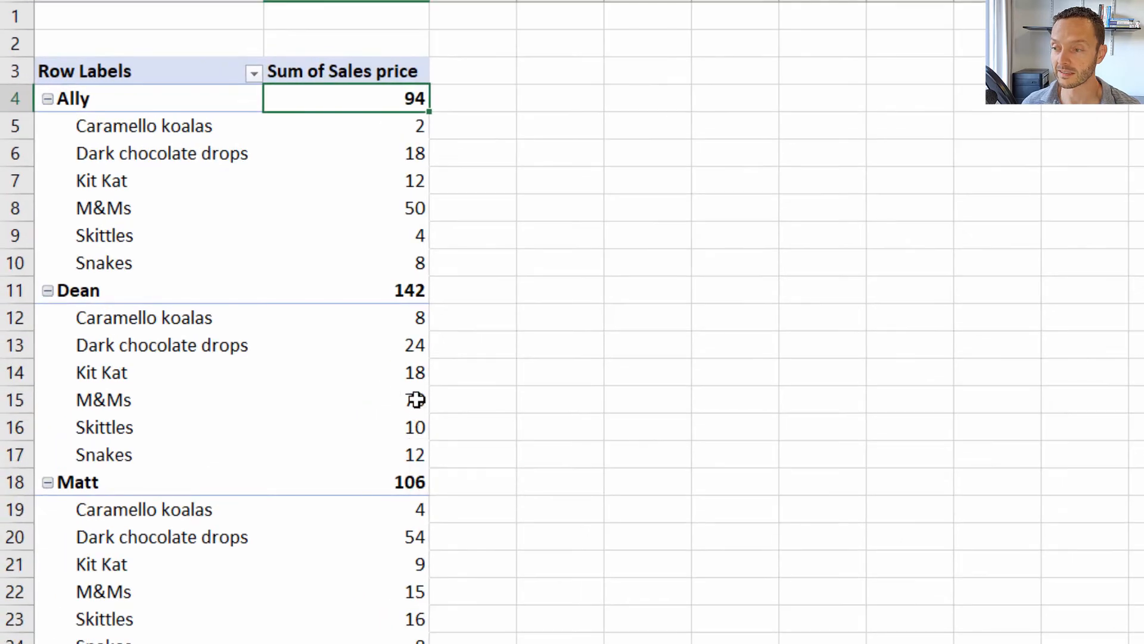
Step: Sort the products within each salesperson by Sum of Sales price from largest to smallest
right_click(410, 374)
mouse_move(495, 518)
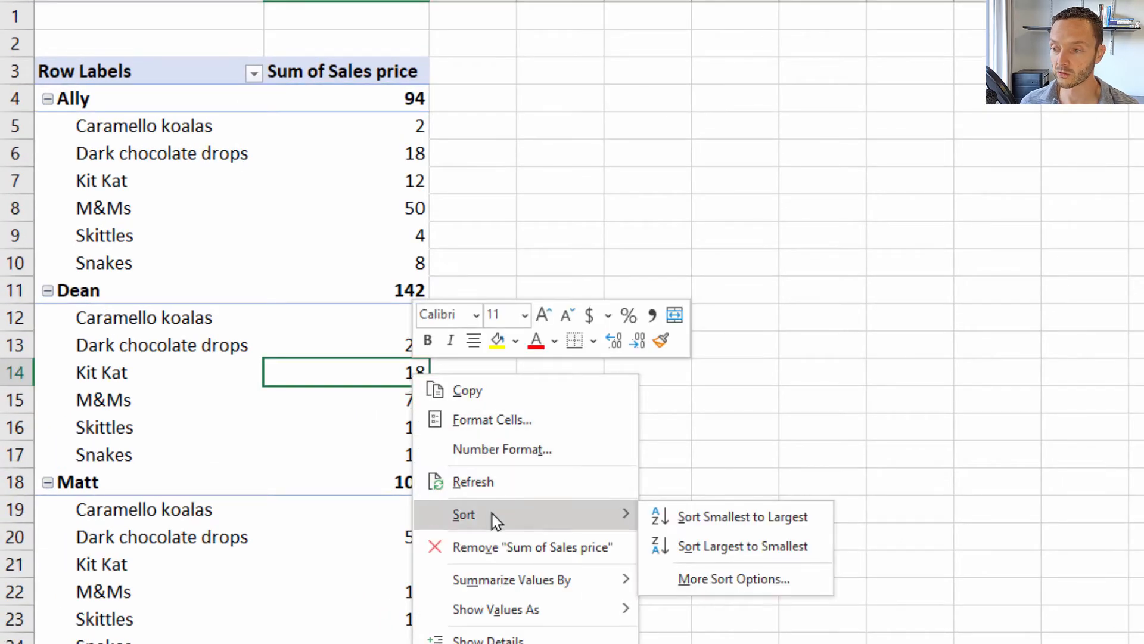
left_click(709, 545)
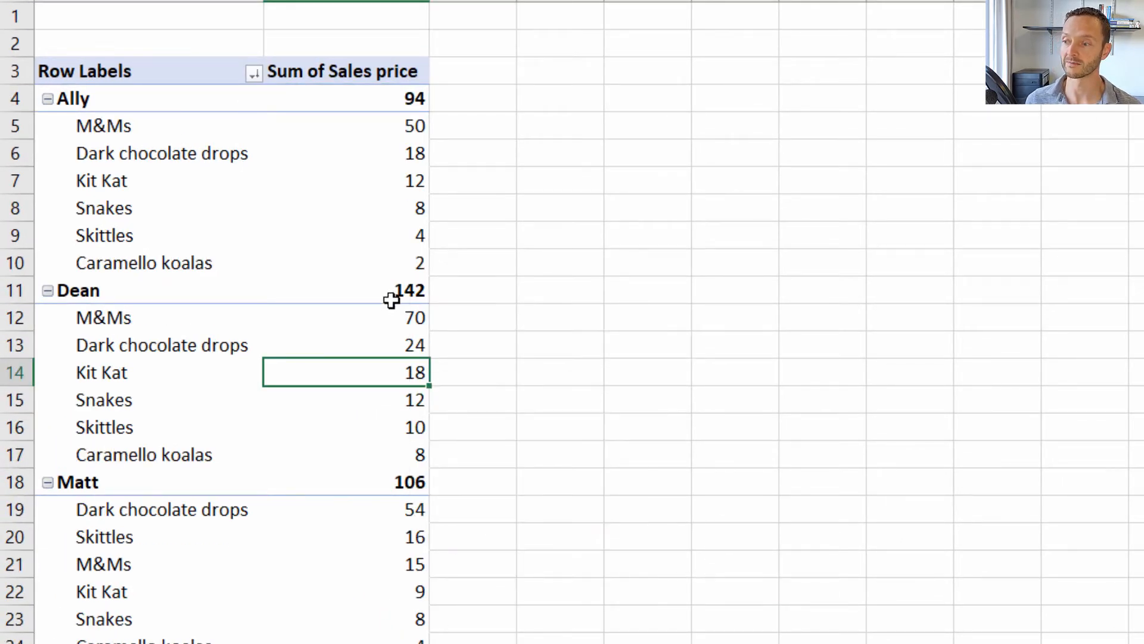
mouse_move(423, 461)
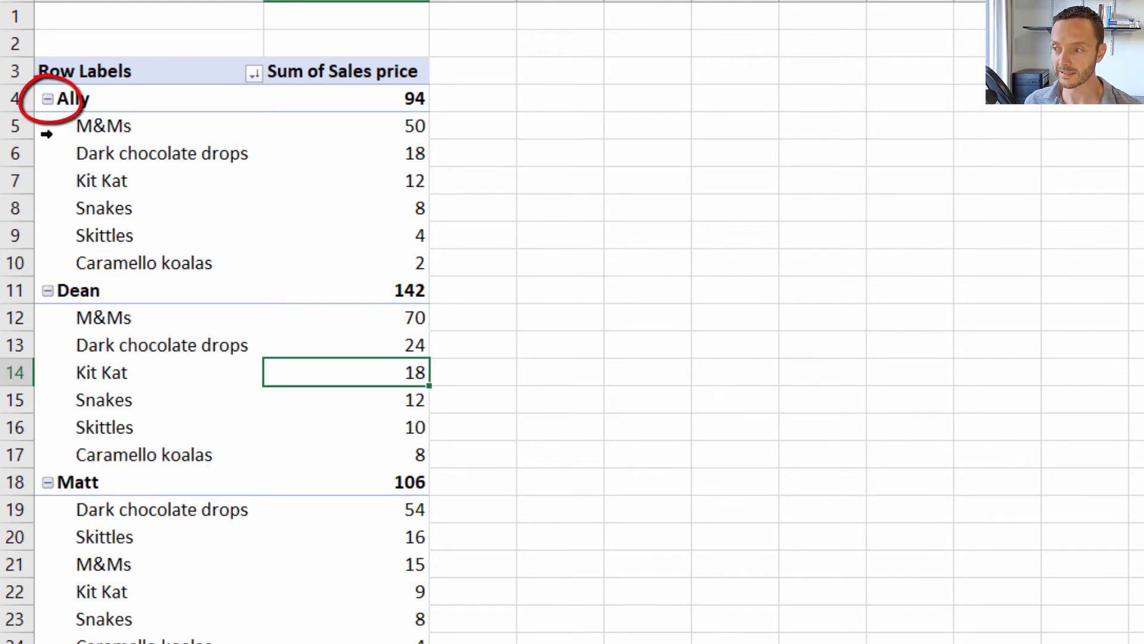
Step: Collapse each salesperson's product rows individually so only the salesperson subtotals are listed
left_click(48, 291)
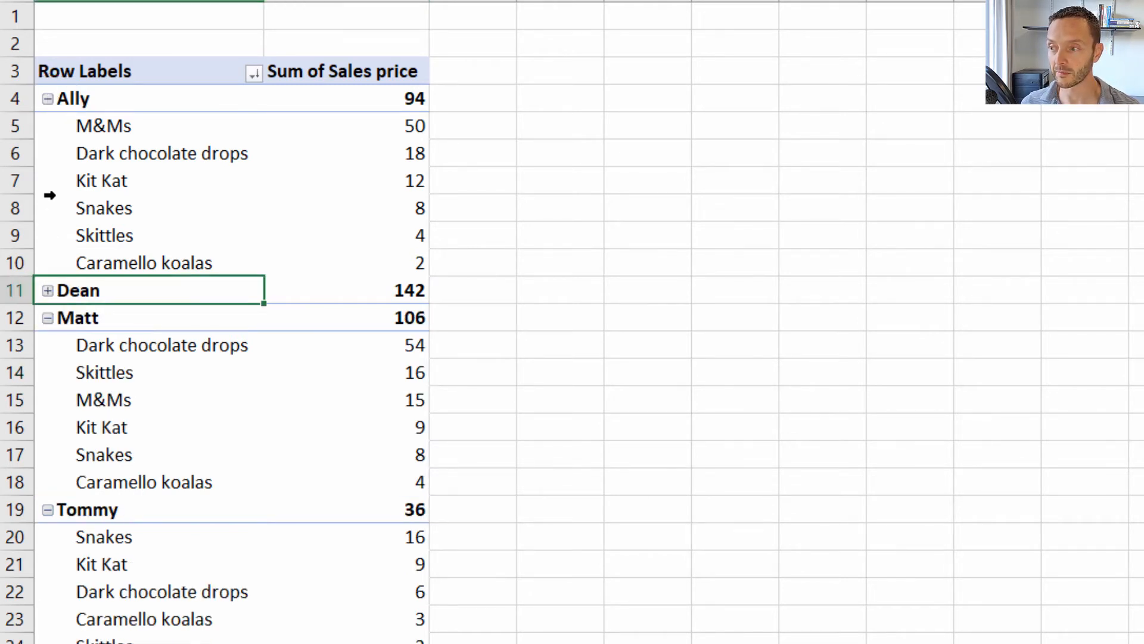
left_click(49, 99)
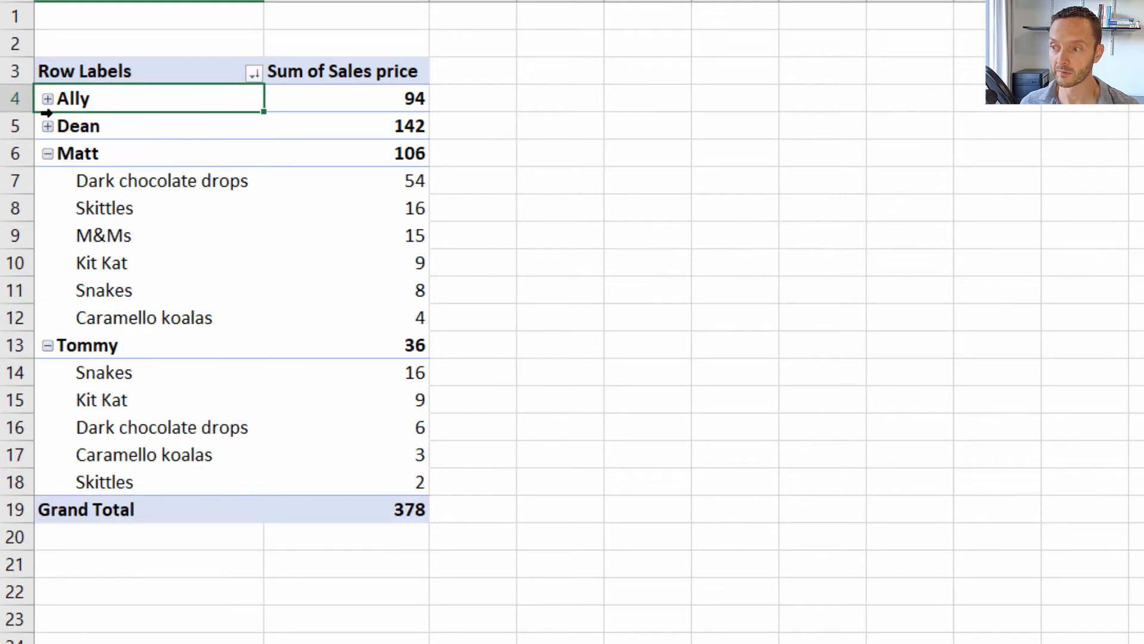
left_click(49, 154)
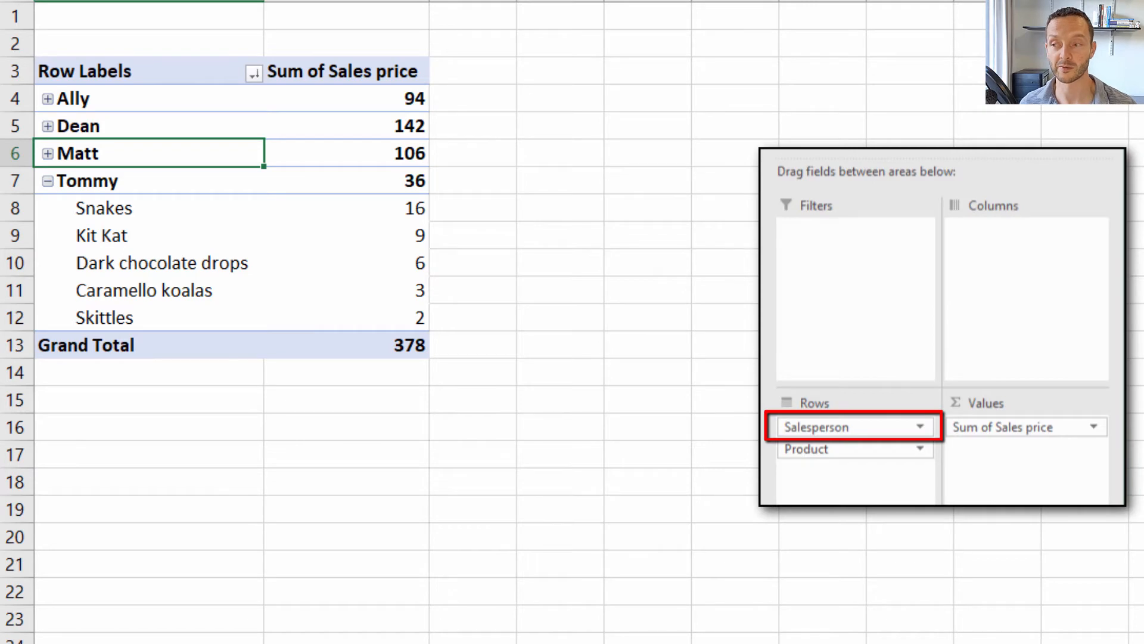
left_click(47, 181)
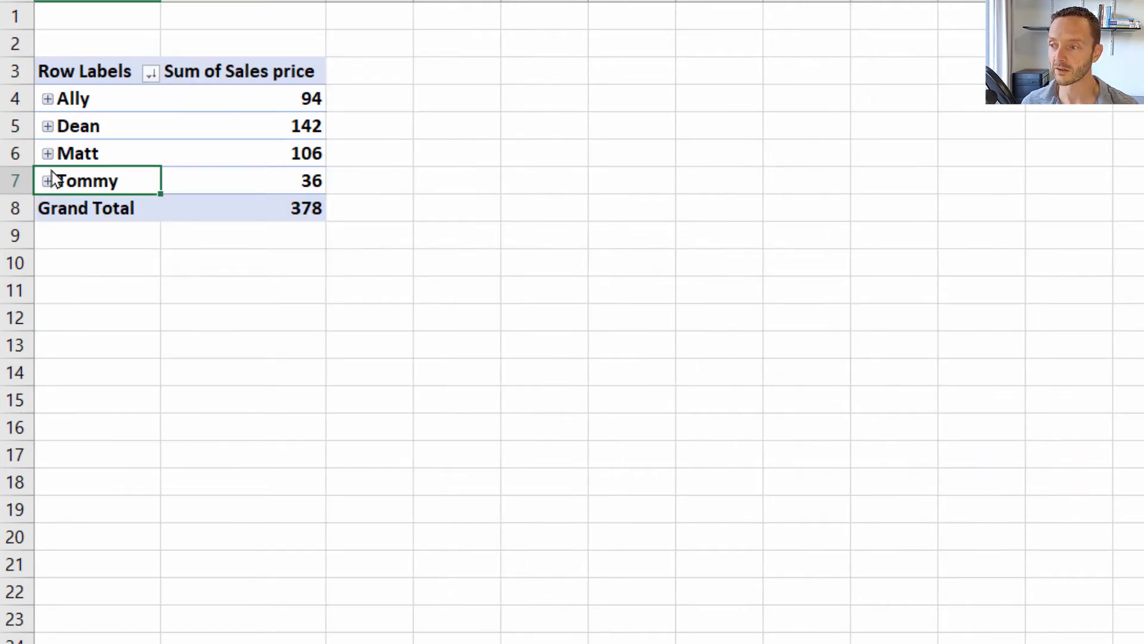
Step: Expand each salesperson individually to list the products again, collapsing and re-expanding the second salesperson once more
left_click(47, 181)
left_click(47, 153)
left_click(47, 126)
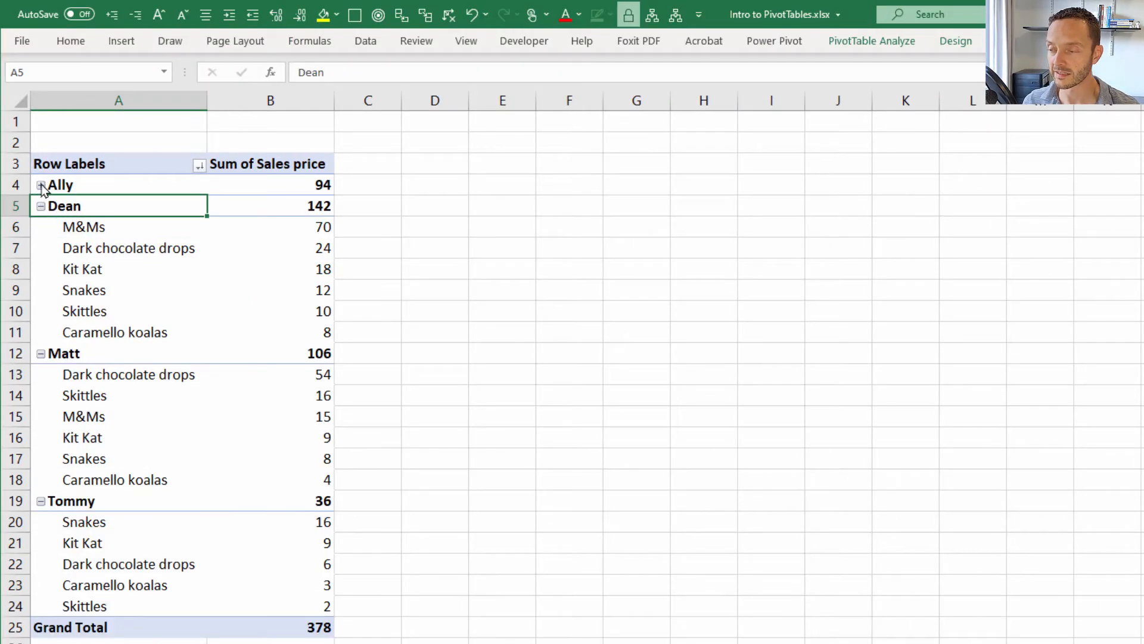
left_click(41, 186)
left_click(41, 334)
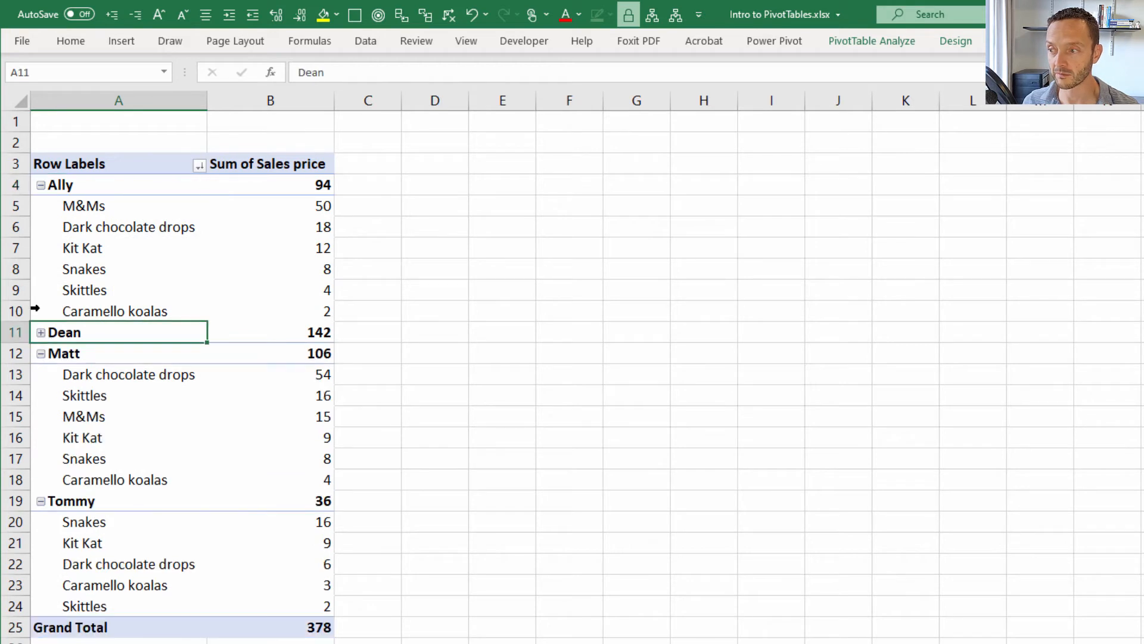
left_click(41, 333)
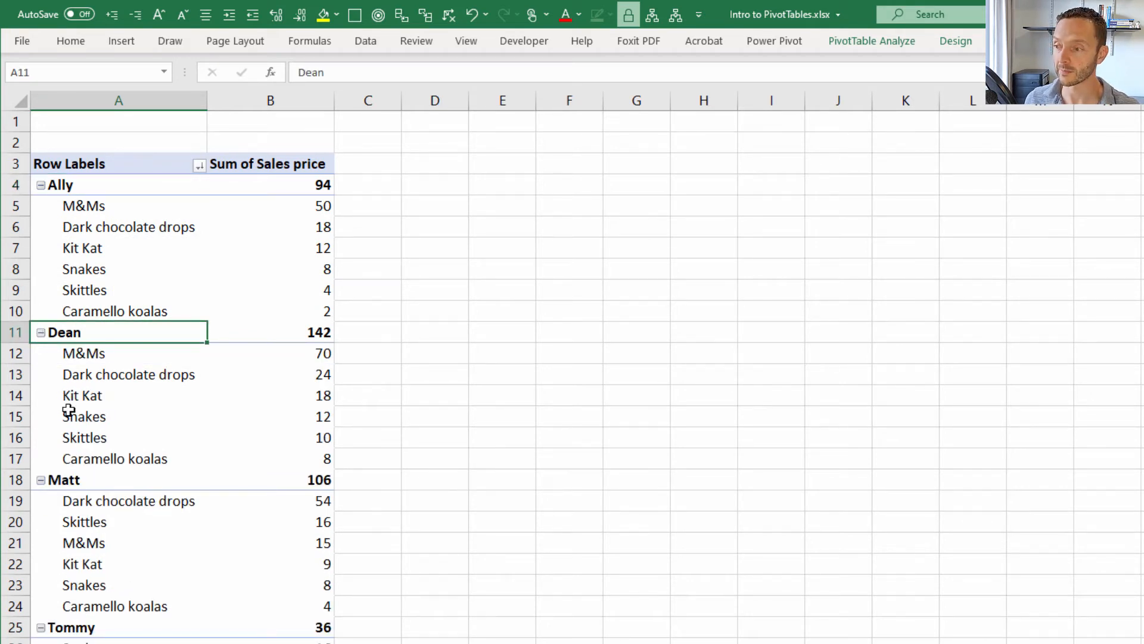
Step: Collapse the entire Salesperson field in one operation
right_click(77, 329)
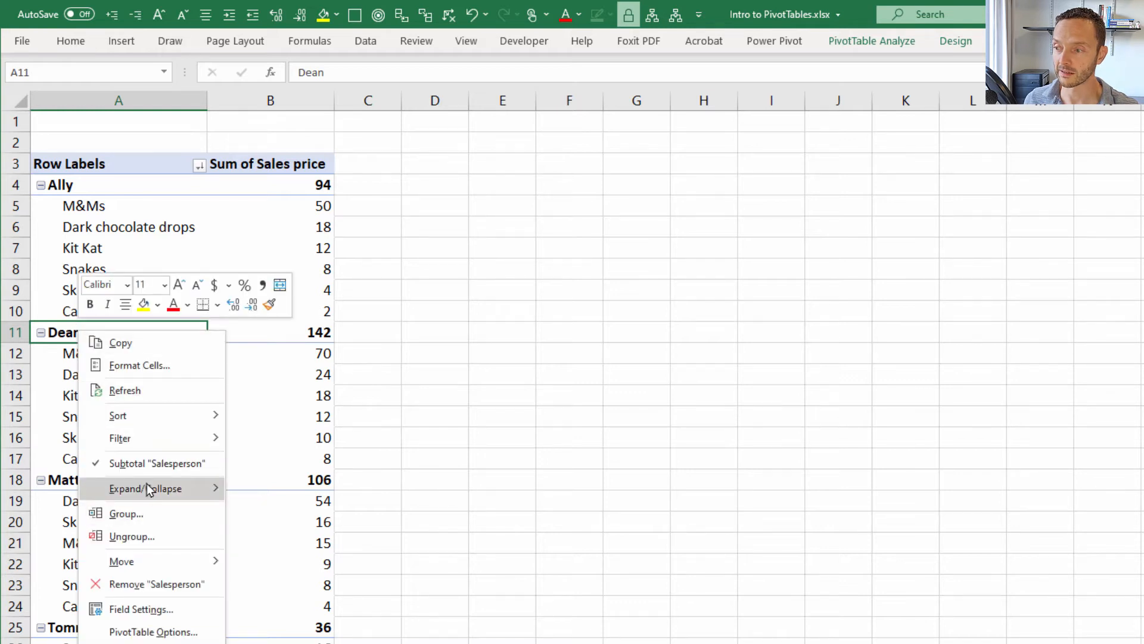
mouse_move(149, 488)
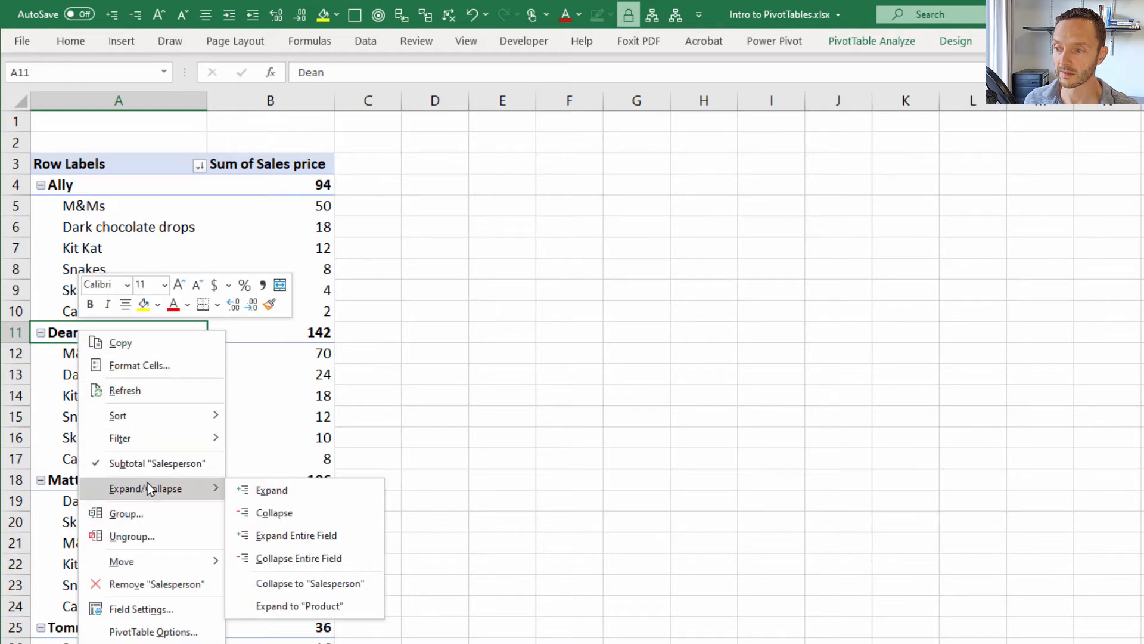
left_click(312, 559)
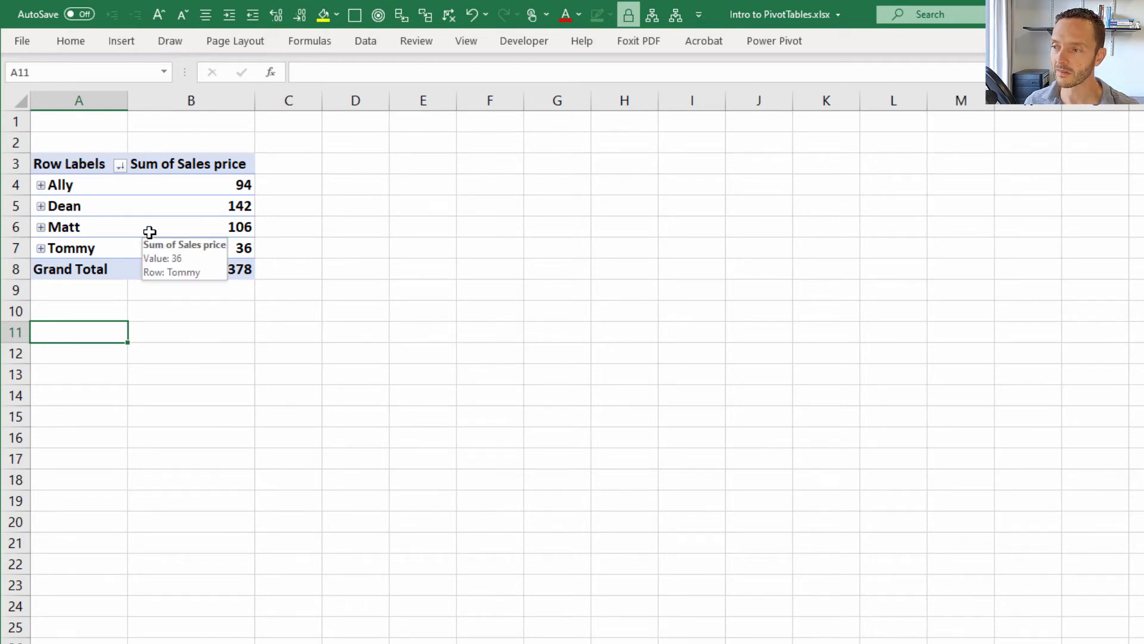
Step: Expand the entire Salesperson field in one operation
right_click(66, 186)
mouse_move(201, 342)
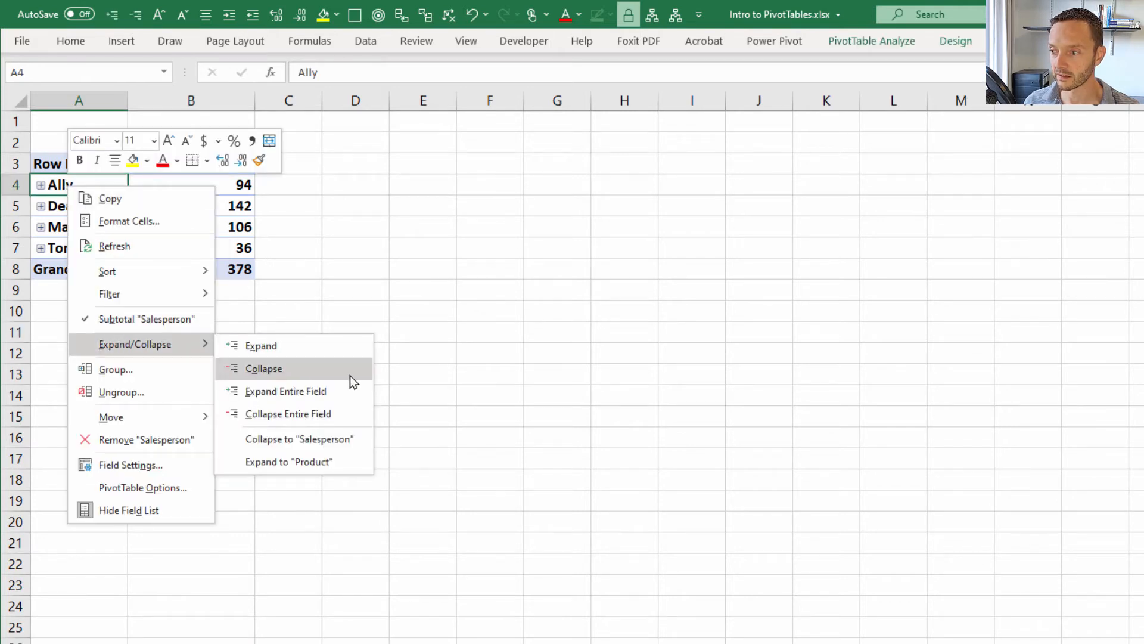
left_click(297, 394)
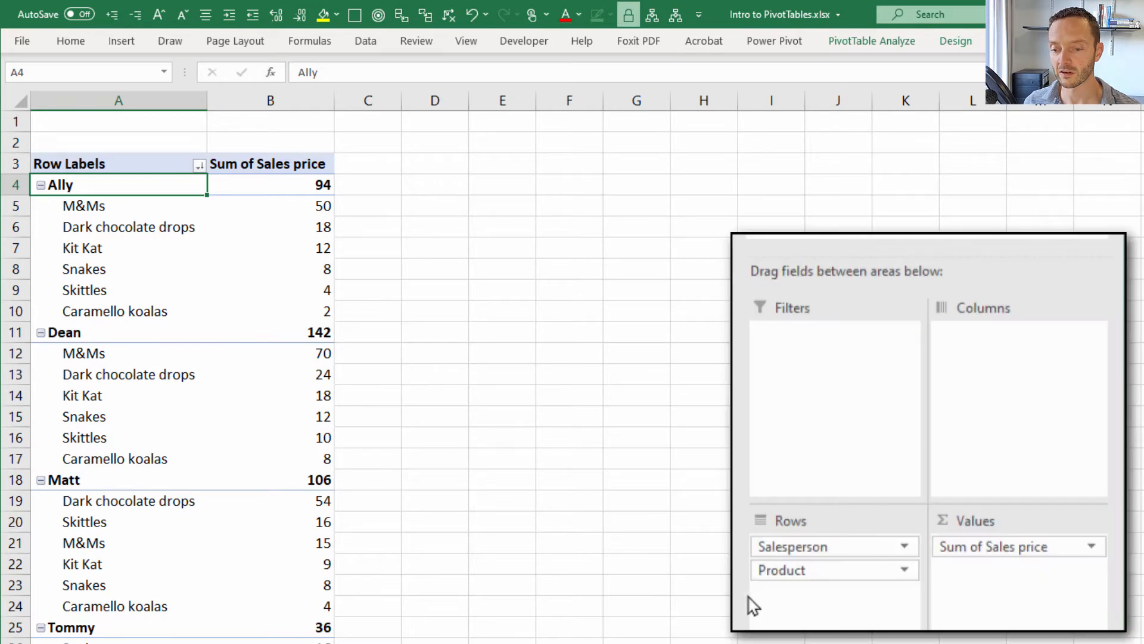
Step: Move the Product field from rows to columns and sort the salespeople by Grand Total from largest to smallest
left_click_drag(788, 572, 1007, 389)
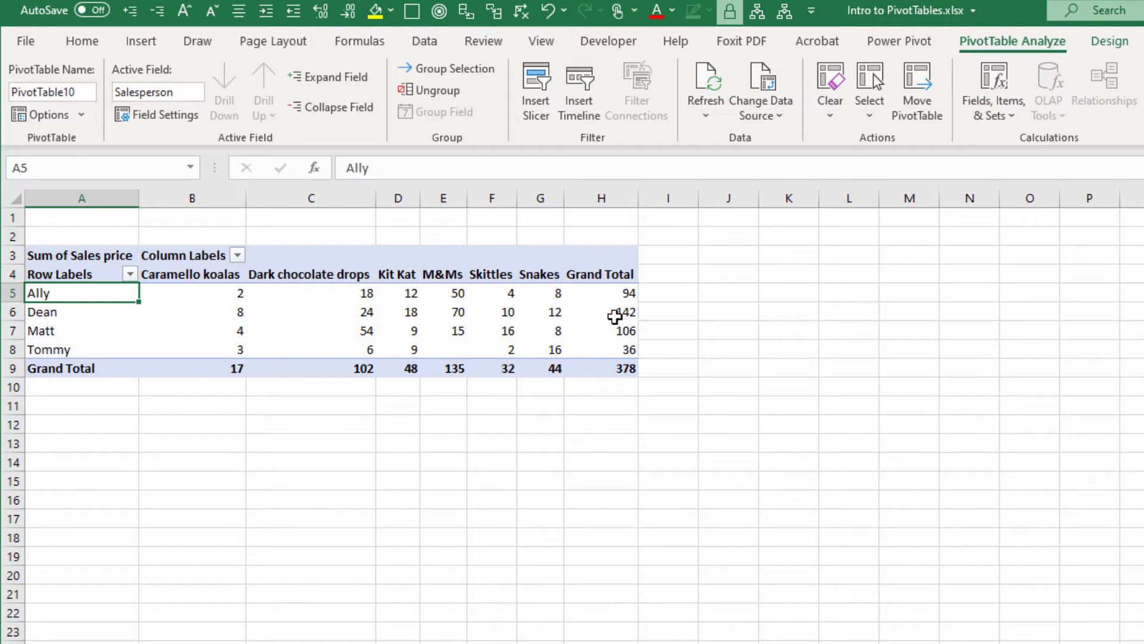
right_click(612, 307)
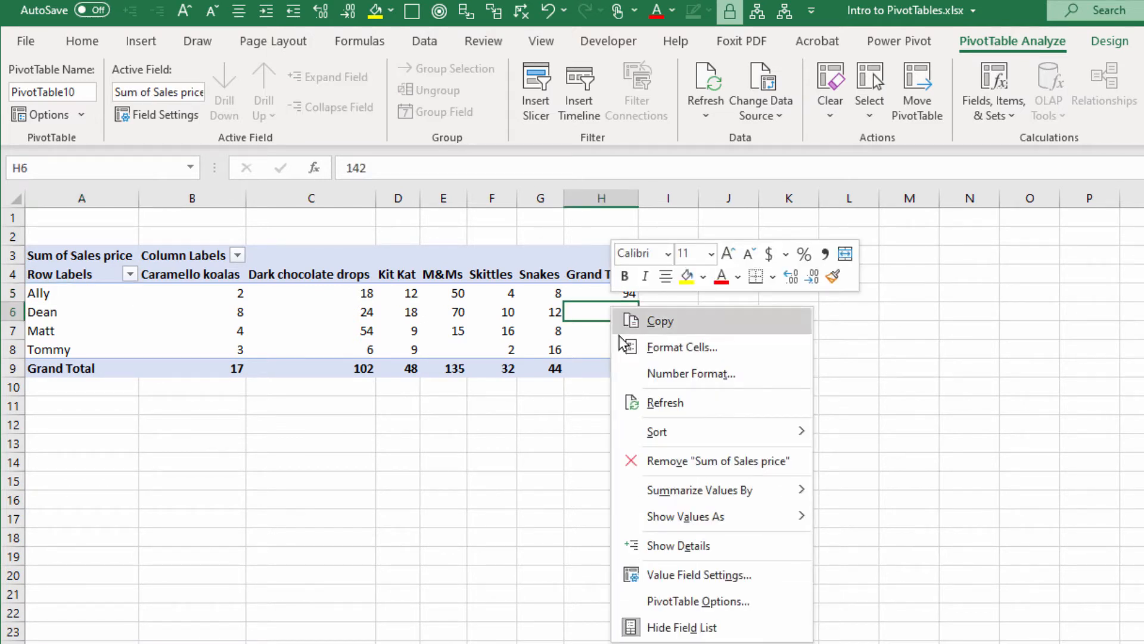
mouse_move(681, 440)
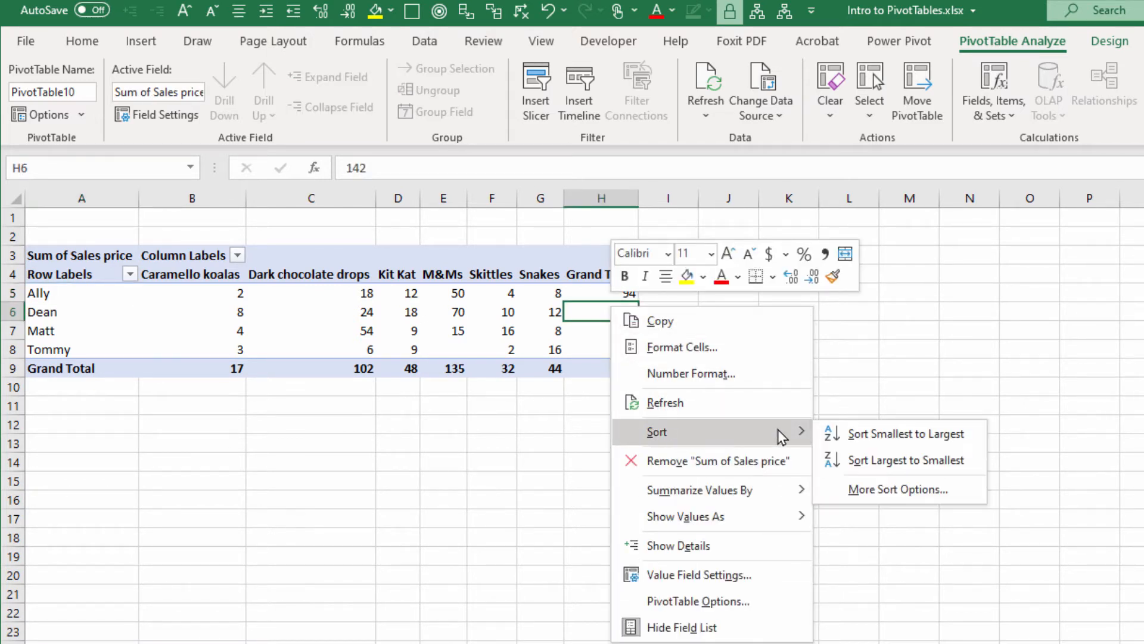
left_click(907, 459)
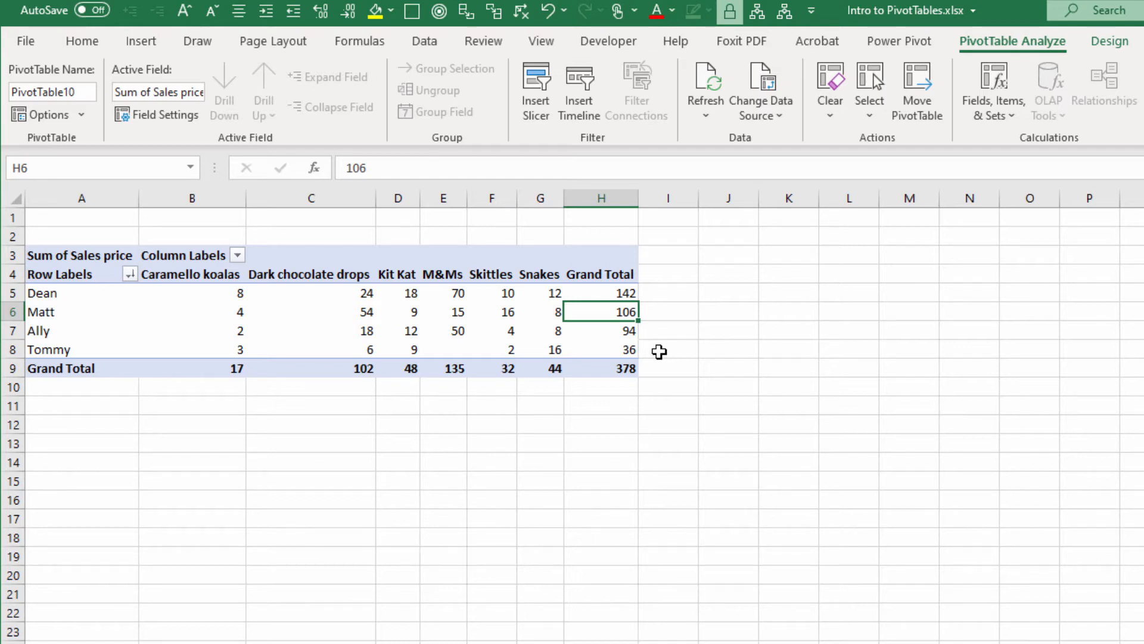
Step: Summarize the Sales price values by Count instead of Sum and review the counts per salesperson and product
mouse_move(550, 314)
mouse_move(412, 313)
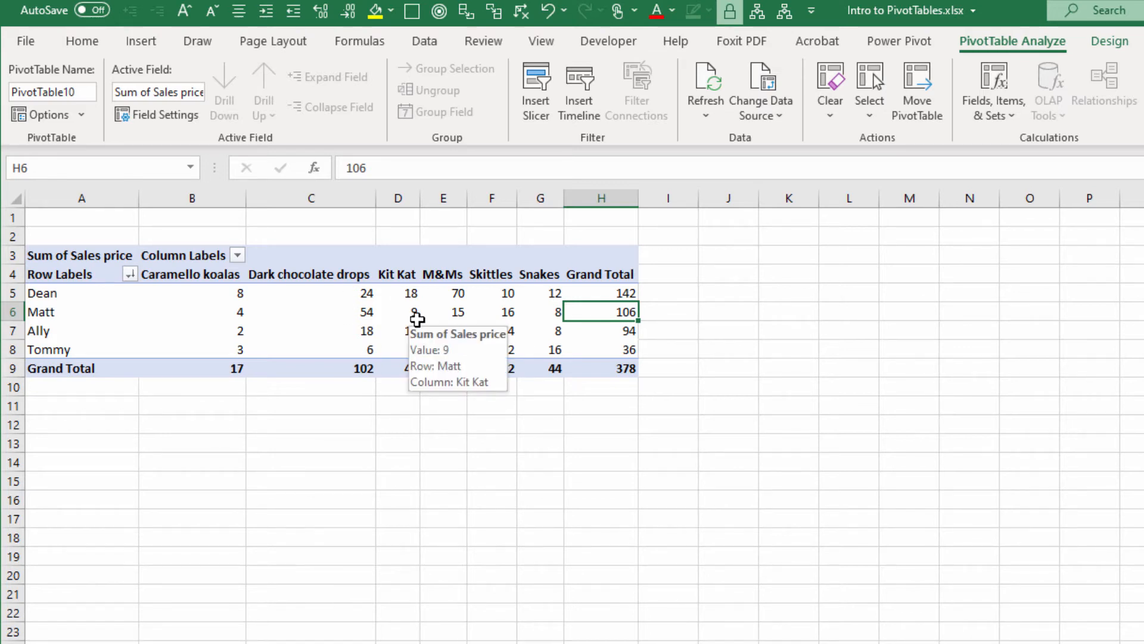
right_click(444, 313)
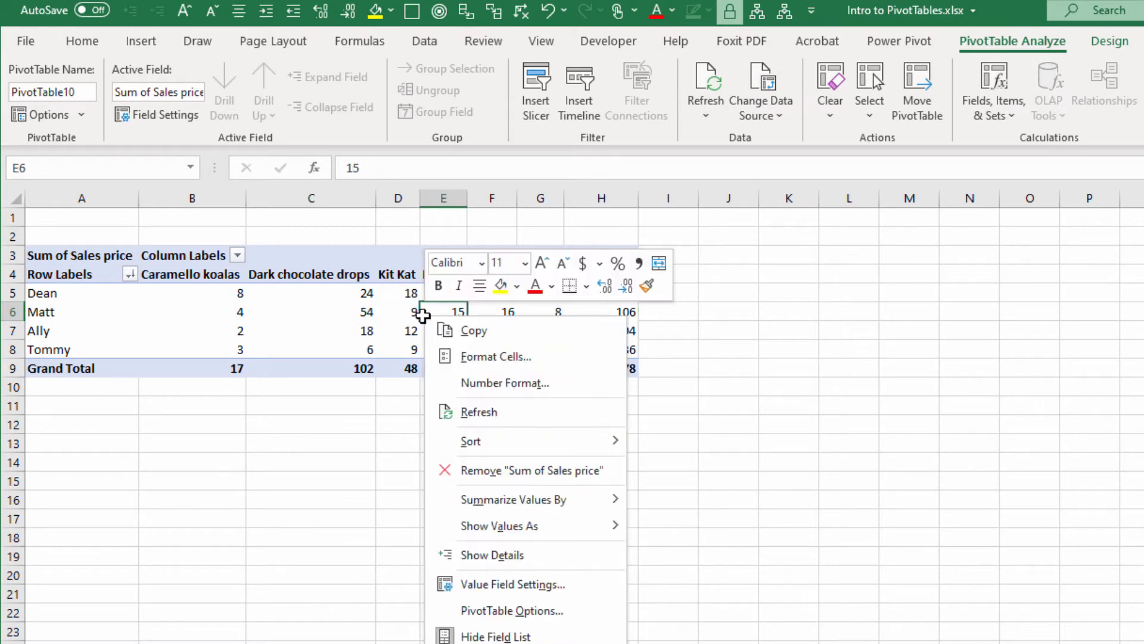
mouse_move(544, 512)
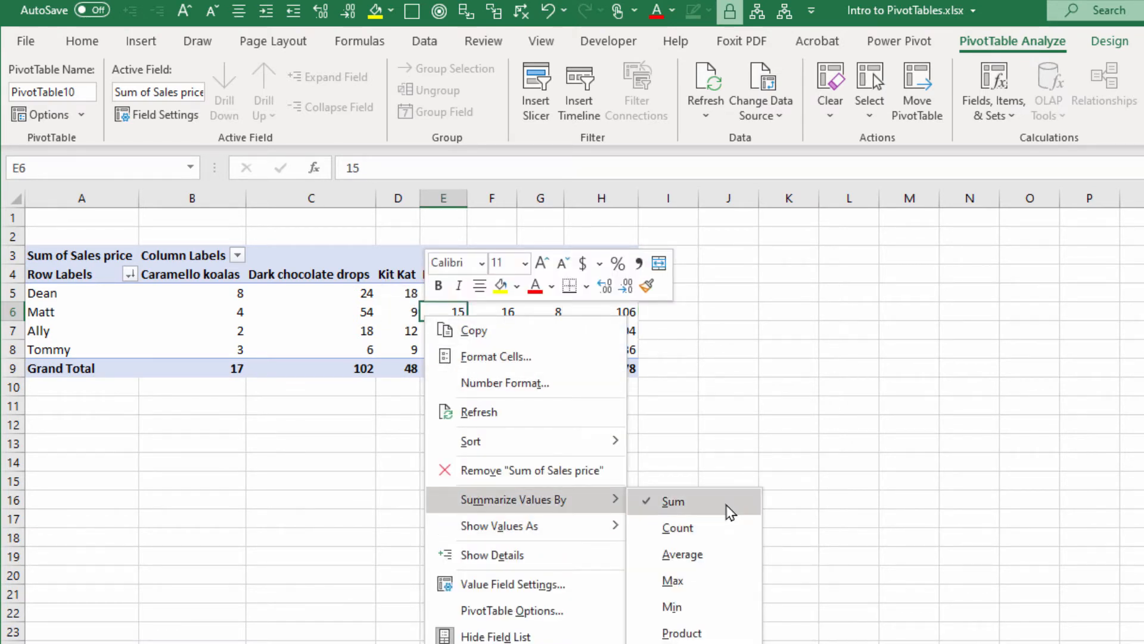
left_click(678, 528)
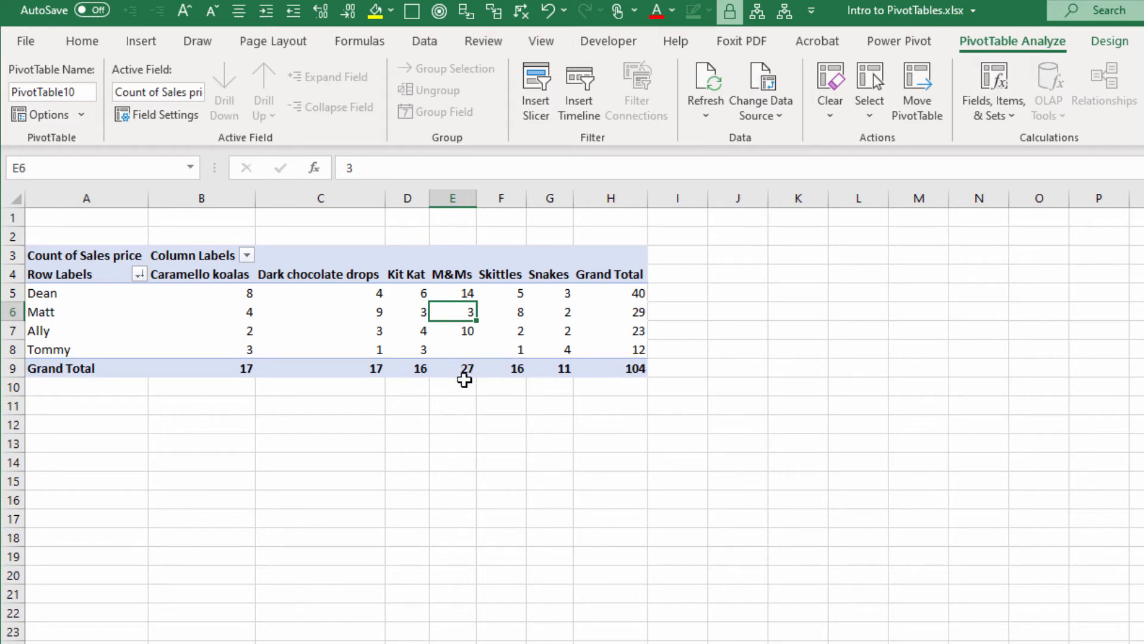
mouse_move(512, 376)
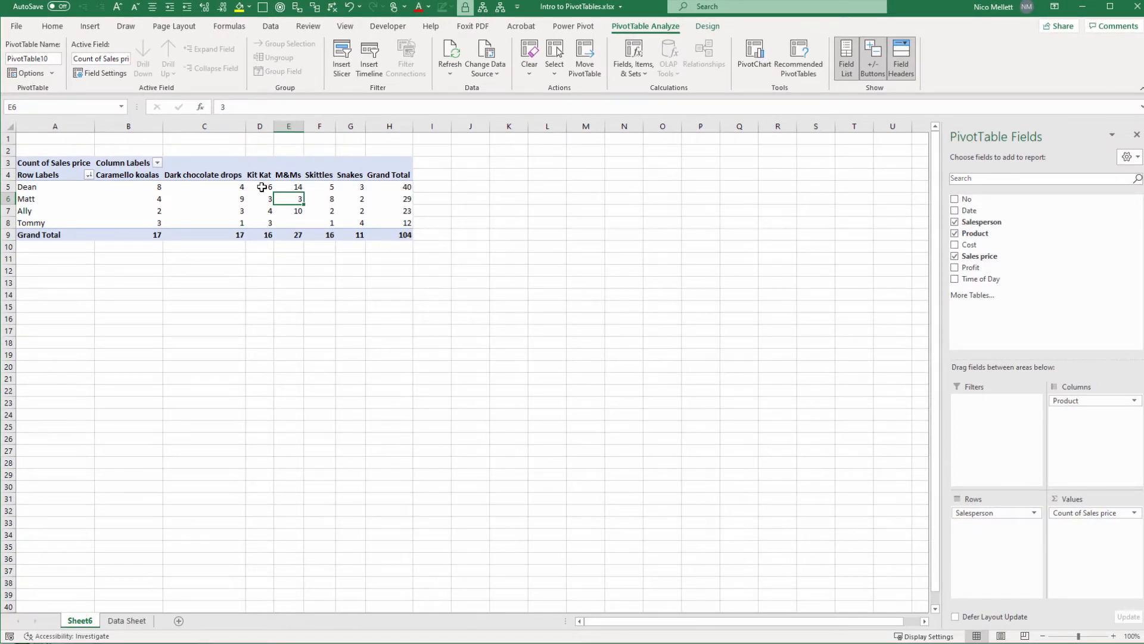
mouse_move(264, 188)
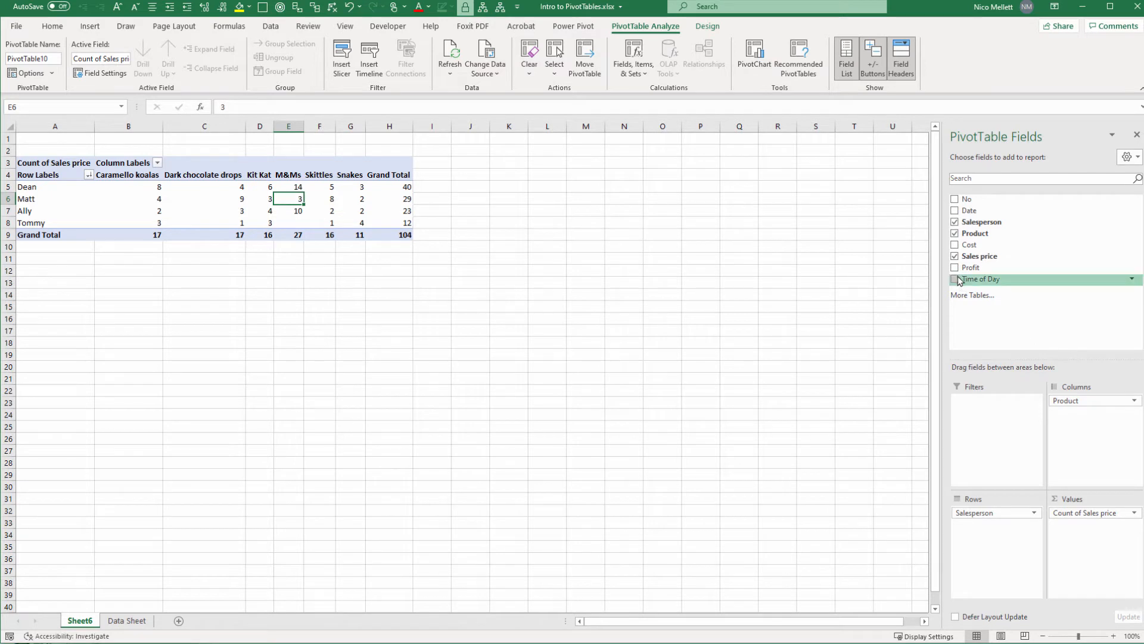
Step: Clear the PivotTable layout by removing the Sales price, Product and Salesperson fields
left_click(955, 256)
left_click(954, 234)
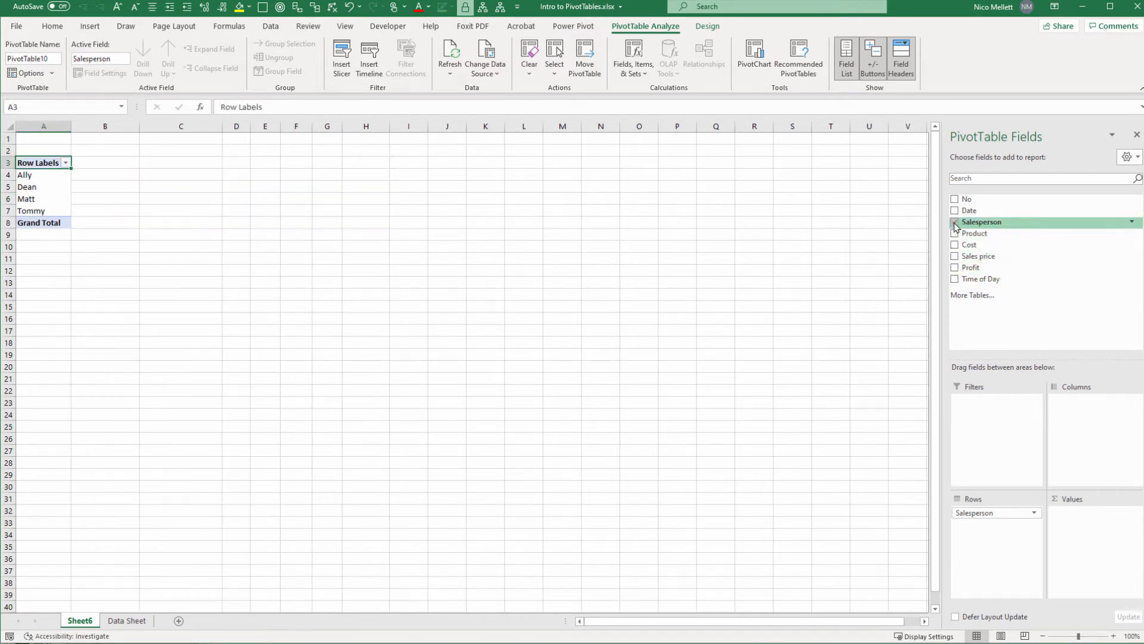
left_click(954, 223)
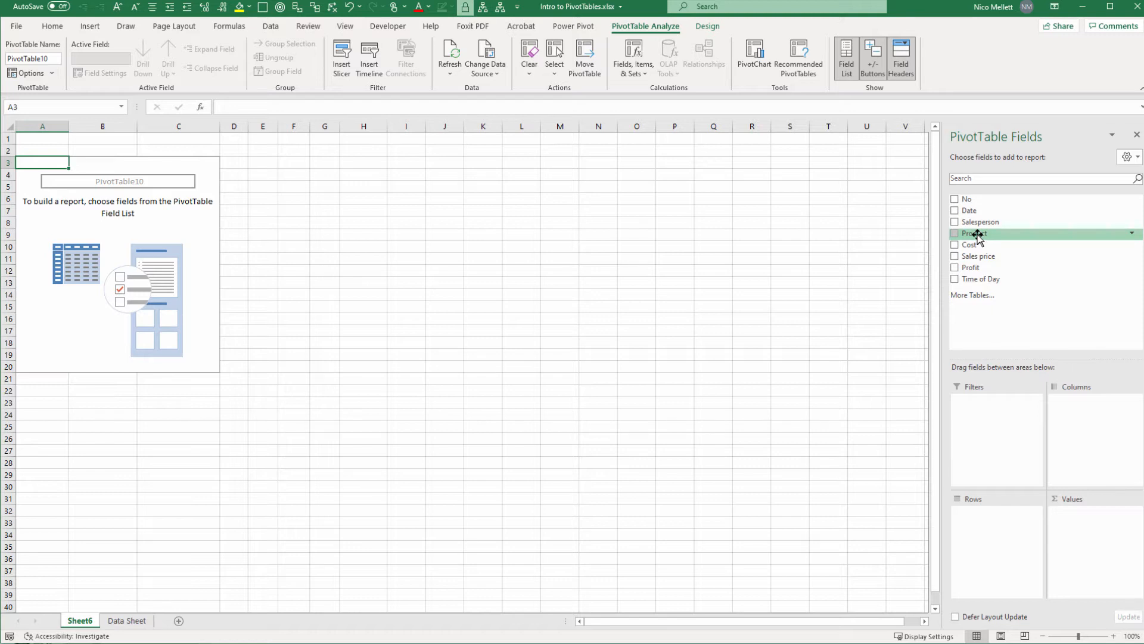
Step: Rebuild the PivotTable with Product as rows, Time of Day as columns and Sum of Sales price as values
left_click_drag(977, 236, 1003, 527)
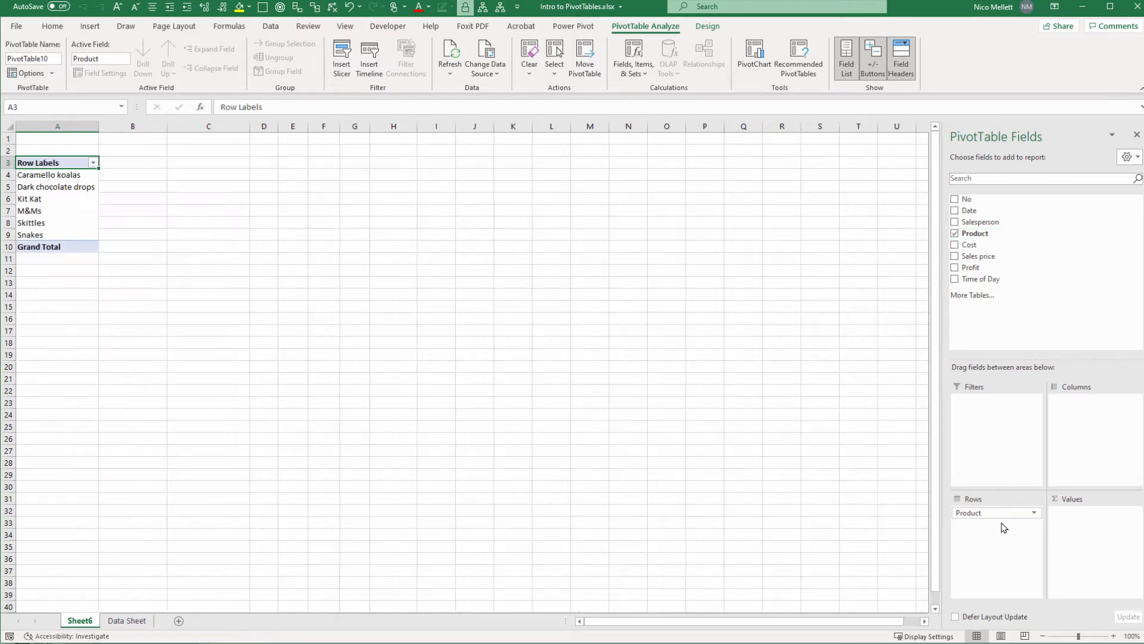
left_click_drag(971, 281, 1092, 449)
left_click_drag(982, 260, 1079, 536)
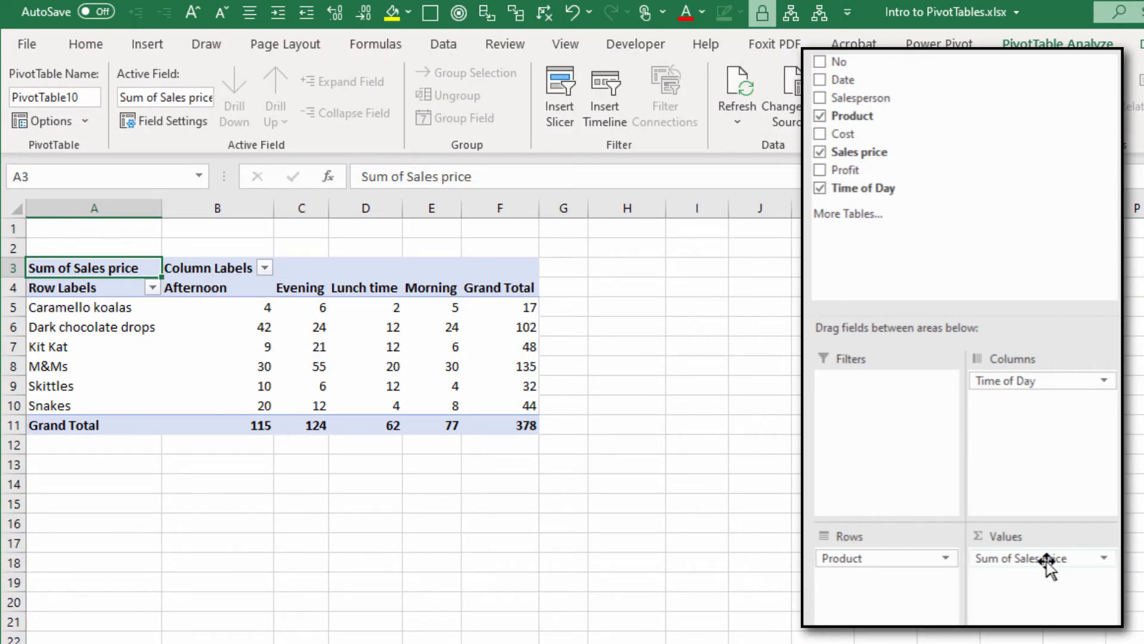
Step: Replace Sum of Sales price with Sum of Profit as the values and sort the products by Grand Total from largest to smallest
left_click_drag(1047, 564, 745, 453)
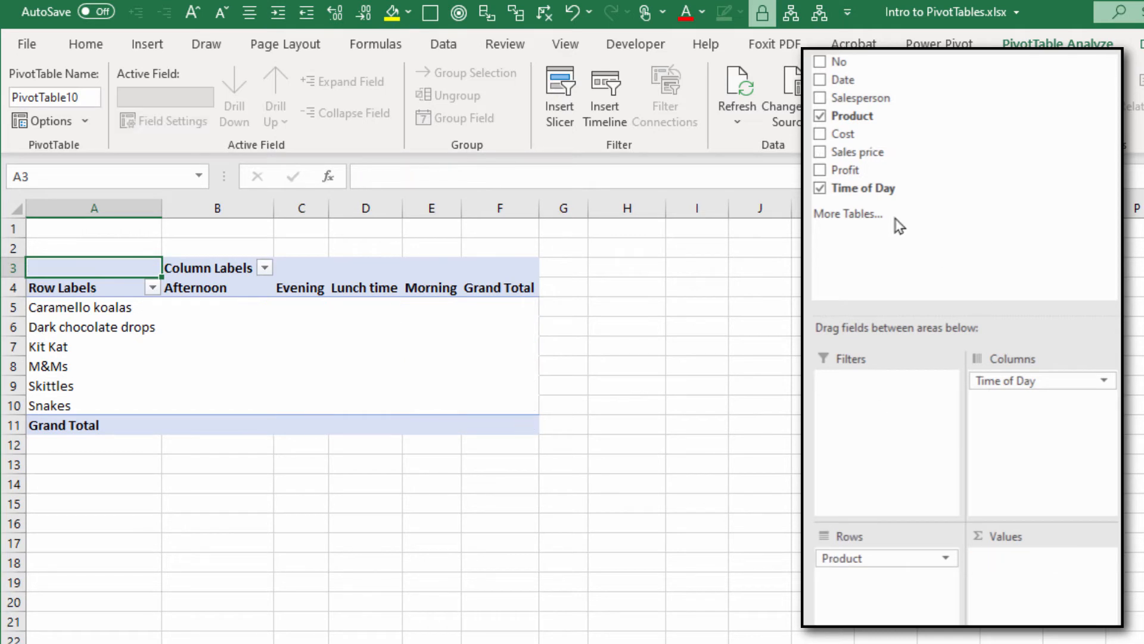
left_click_drag(845, 170, 1032, 599)
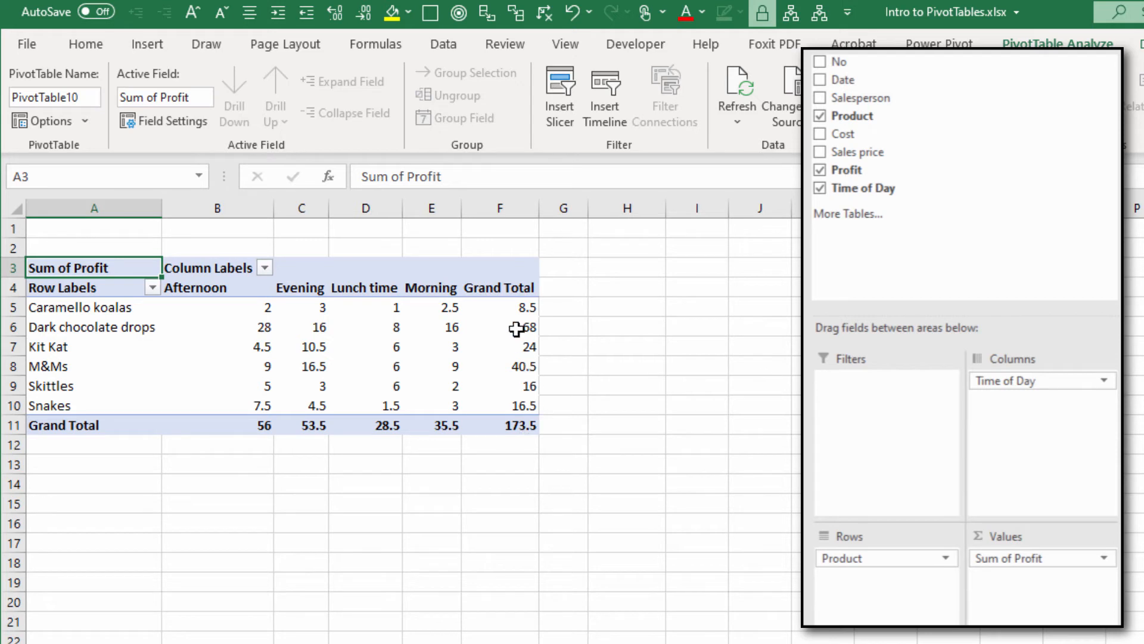
mouse_move(526, 328)
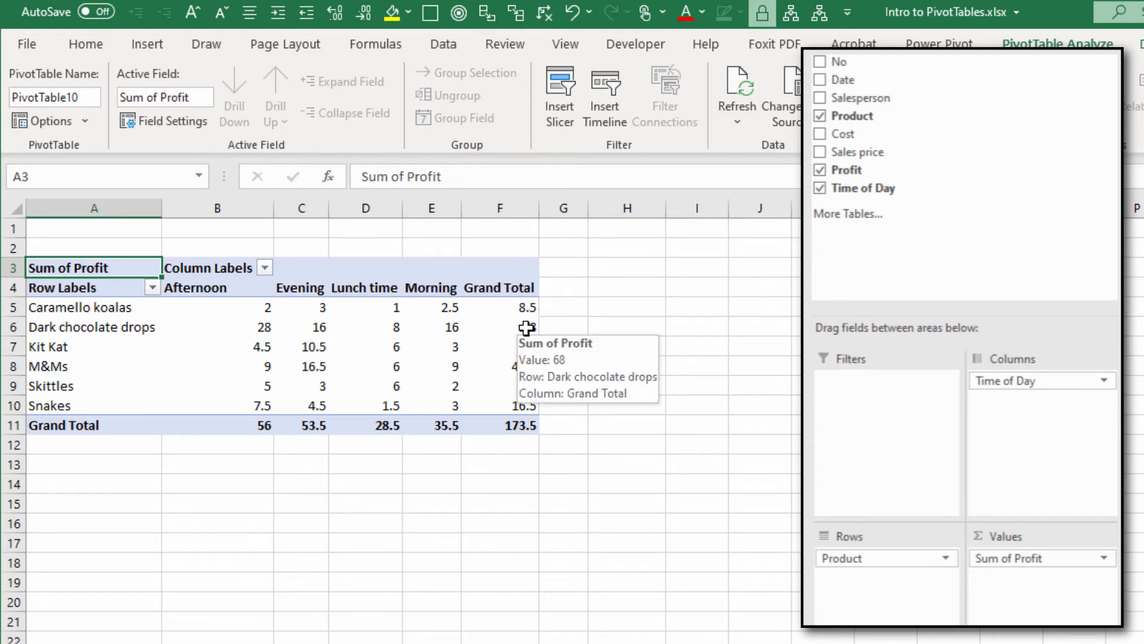
right_click(515, 310)
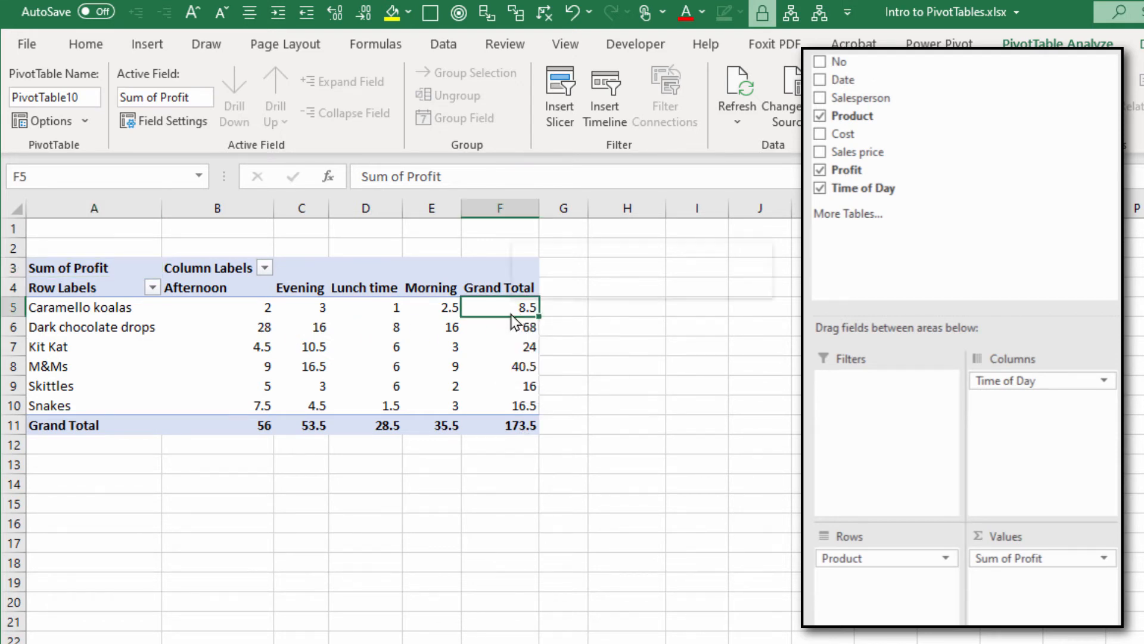
mouse_move(582, 446)
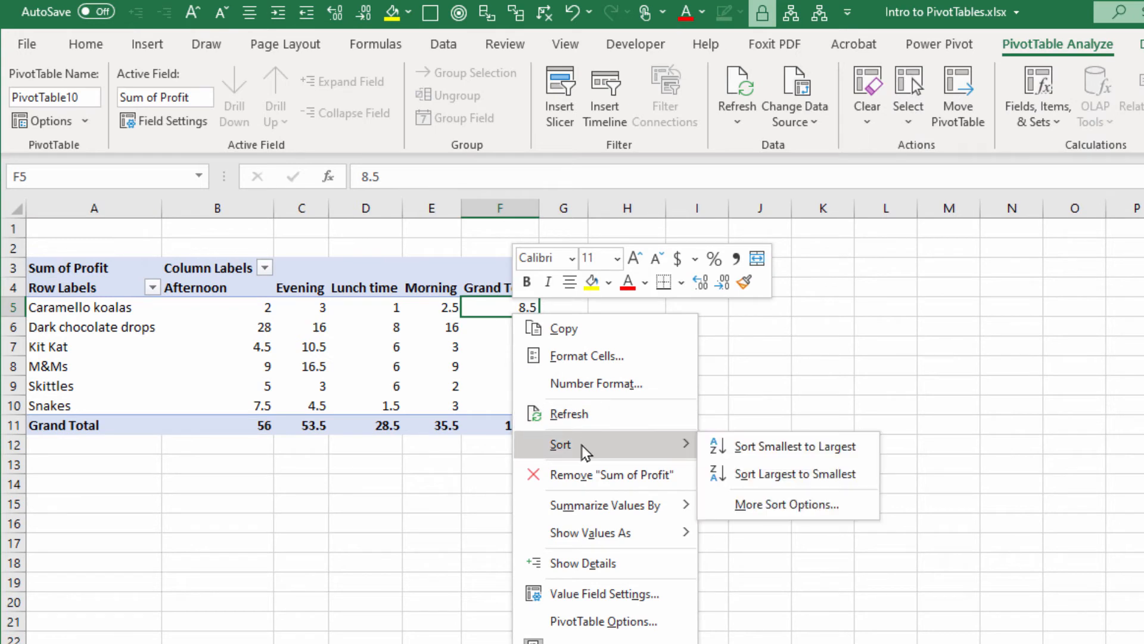
left_click(805, 471)
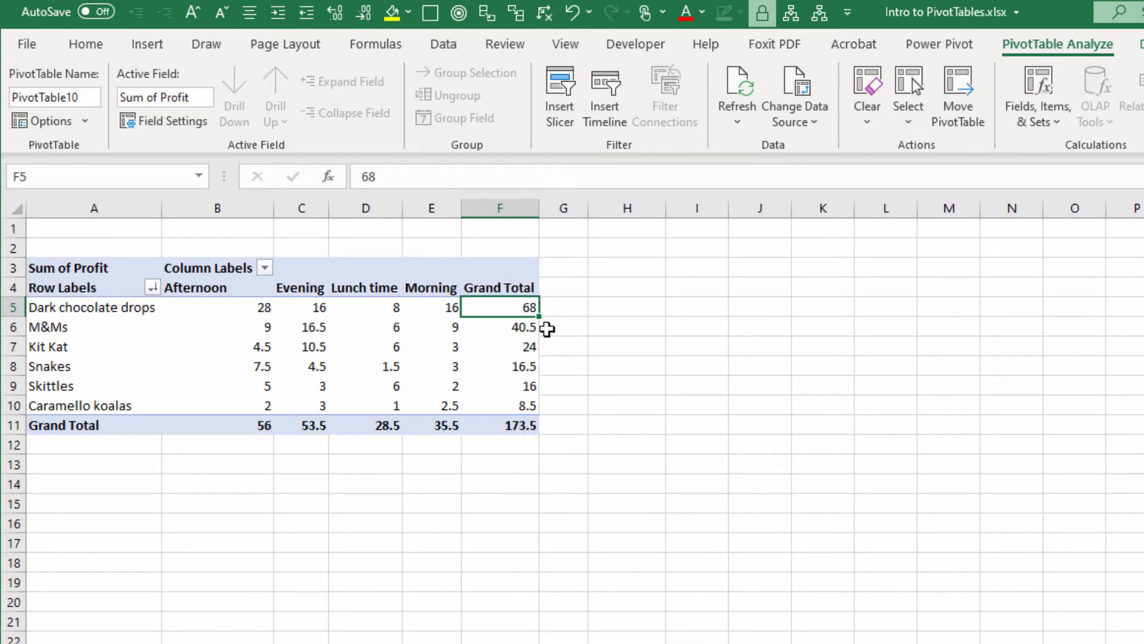
Step: Show the Sum of Profit values as a percentage of the grand total
mouse_move(531, 333)
left_click(494, 405)
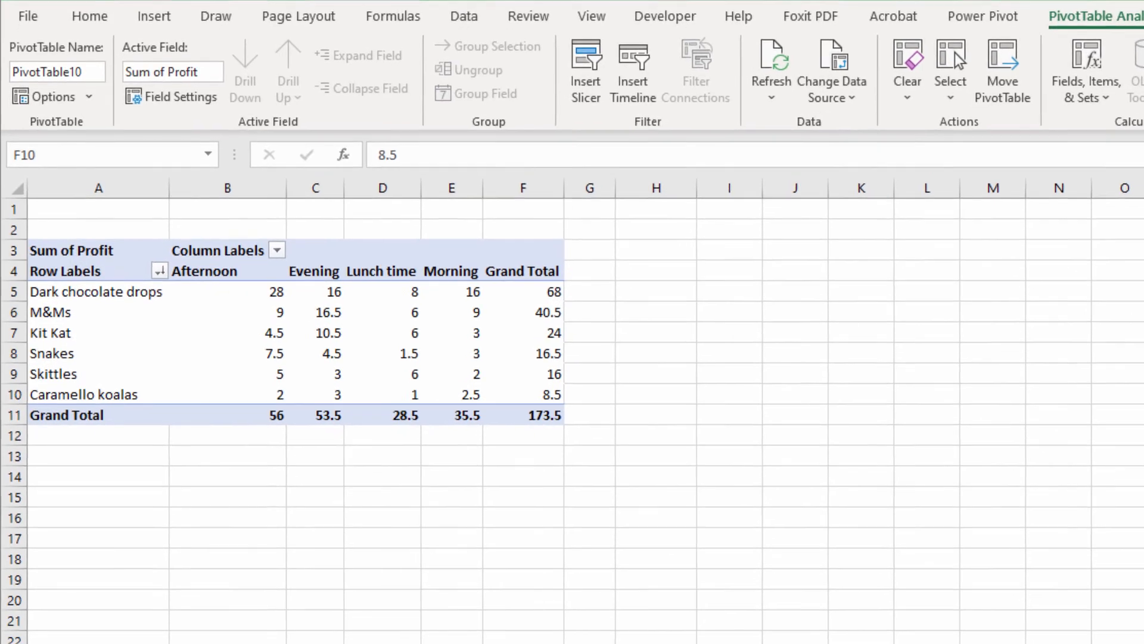
right_click(390, 331)
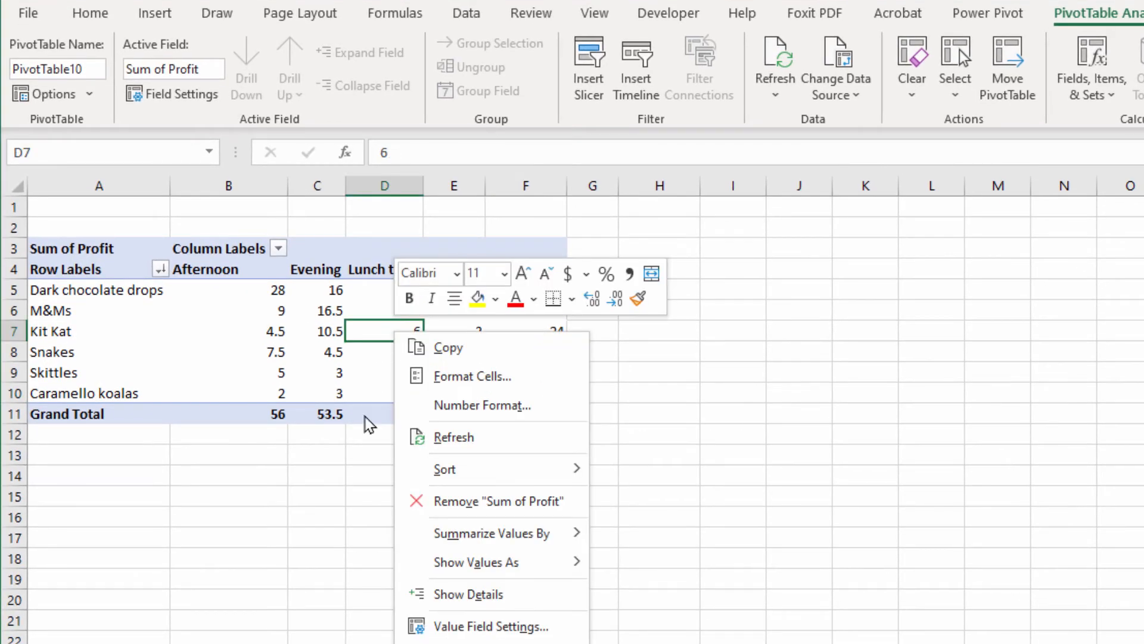
mouse_move(511, 565)
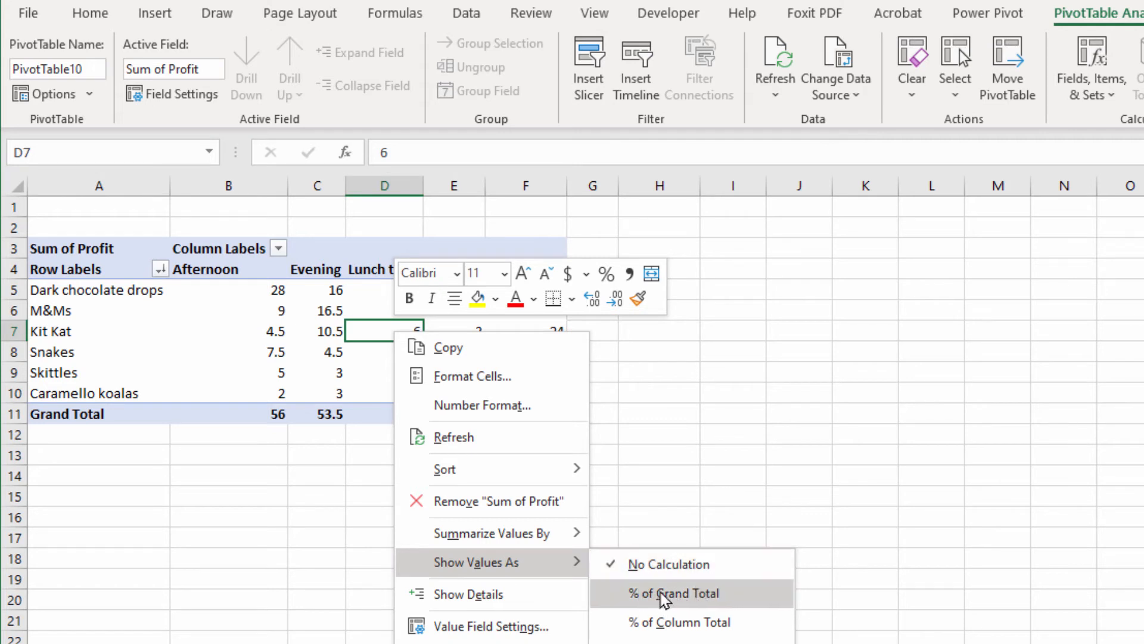
left_click(706, 603)
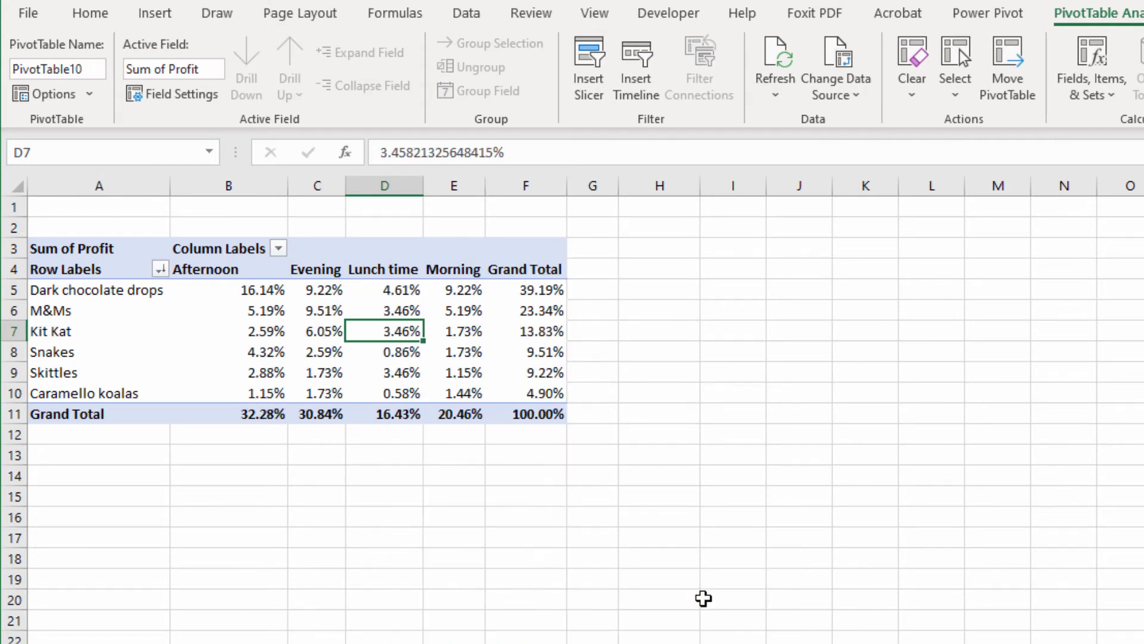
Step: Format all the profit percentages, including the totals, with no decimal places and check the products' shares of total profit
left_click_drag(257, 291, 544, 413)
left_click(102, 14)
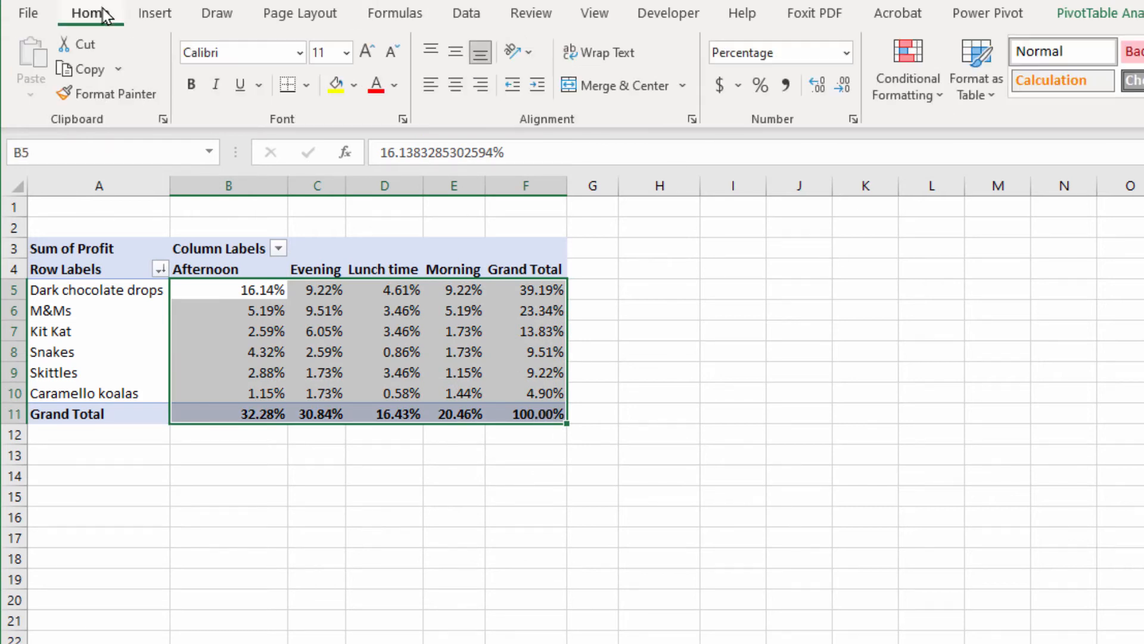
left_click(842, 85)
left_click(842, 85)
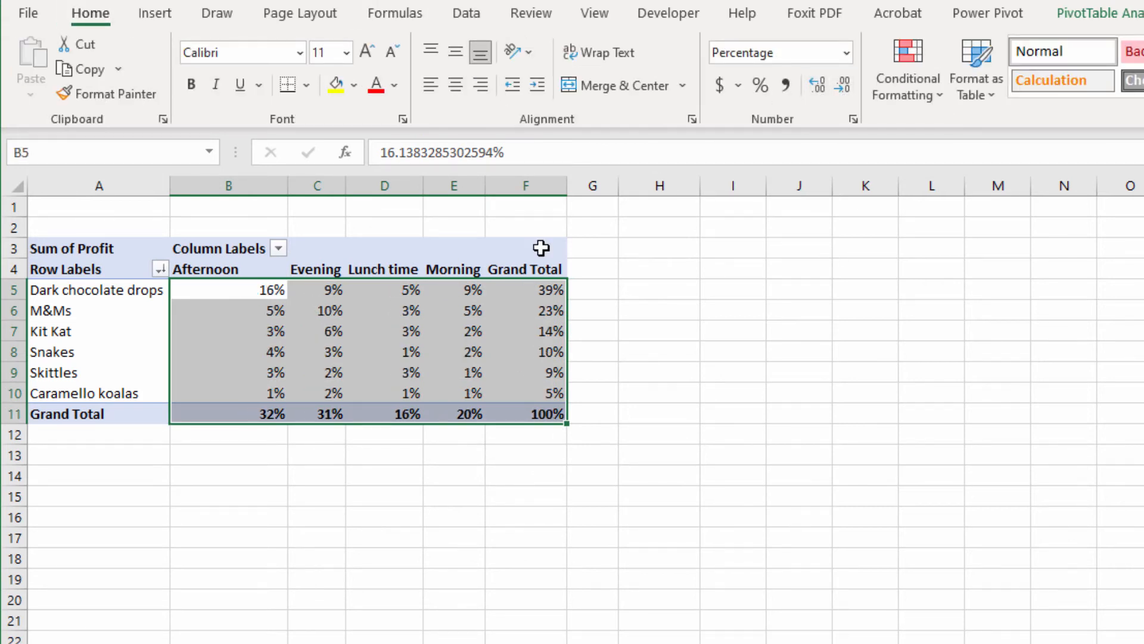
left_click(628, 390)
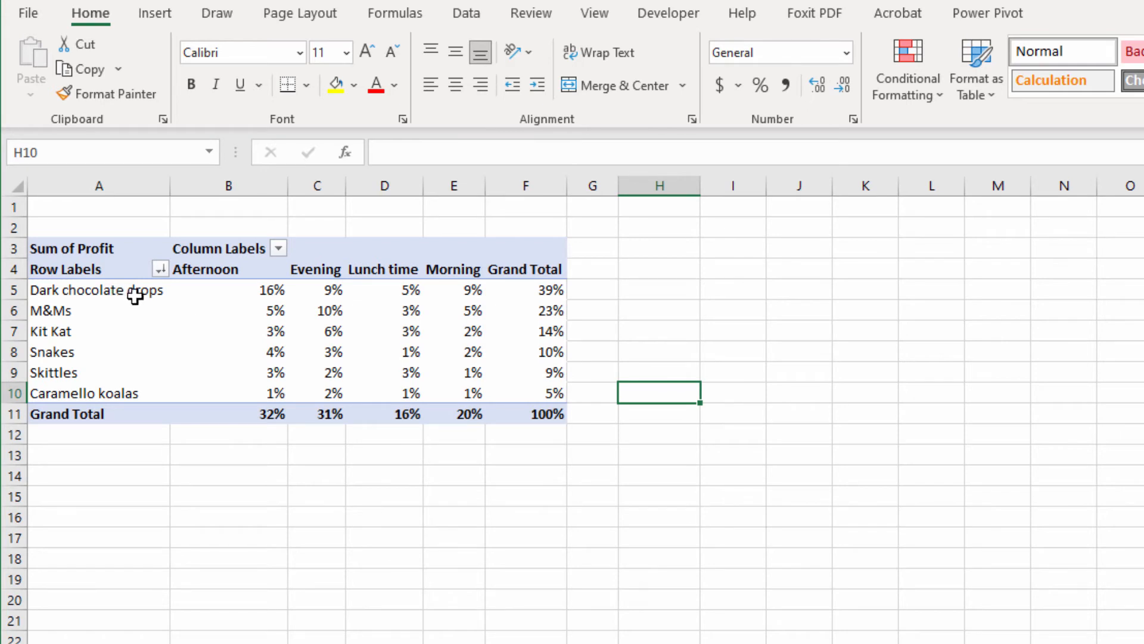
left_click(540, 292)
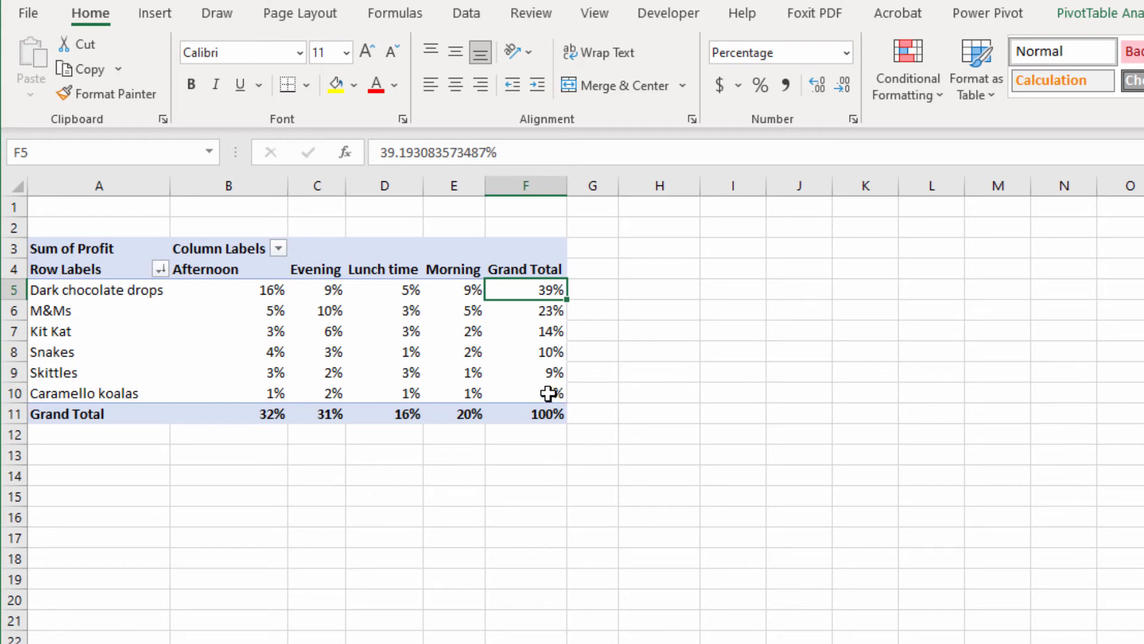
mouse_move(547, 393)
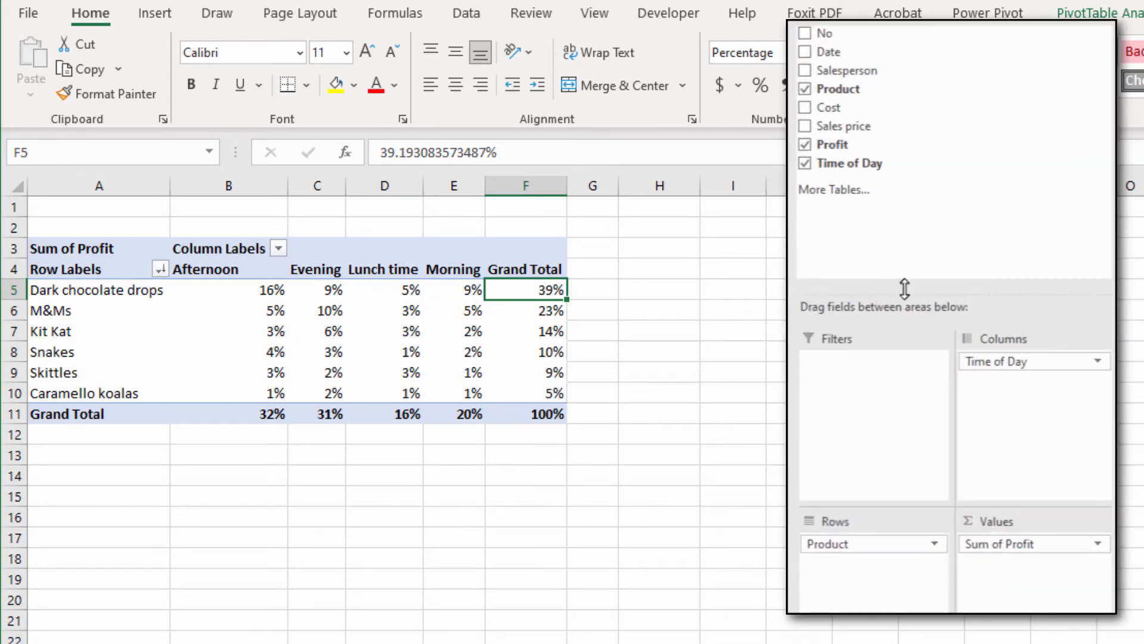
Step: Replace Time of Day with Salesperson as the column field and compare the salespeople's profit share totals
left_click(1011, 362)
left_click_drag(1011, 362, 769, 397)
left_click_drag(846, 70, 1037, 435)
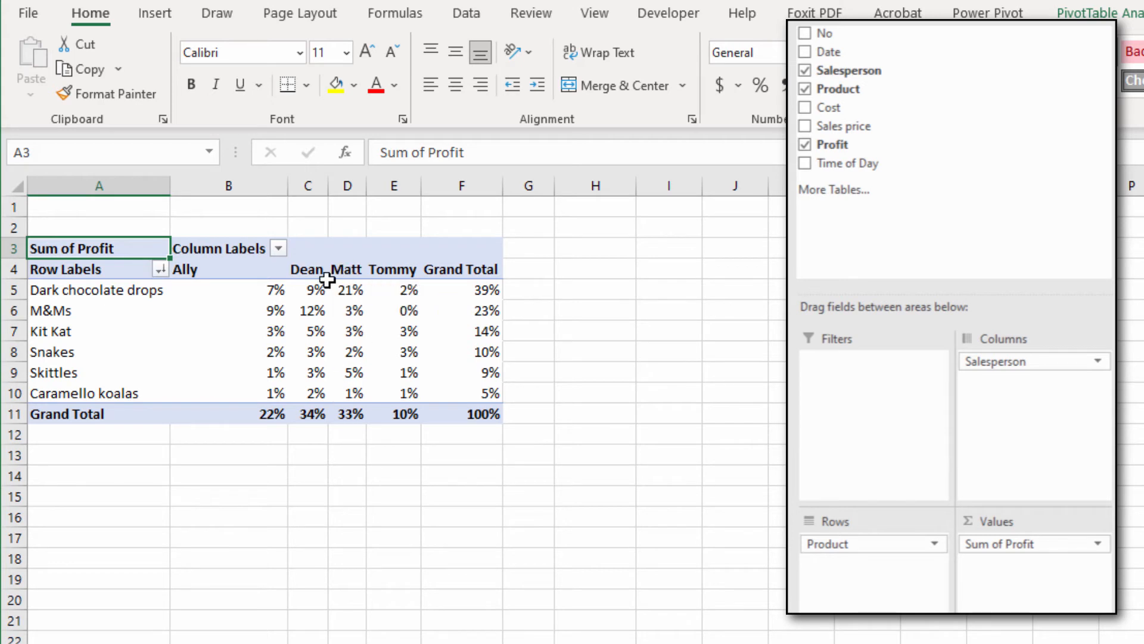
left_click(350, 417)
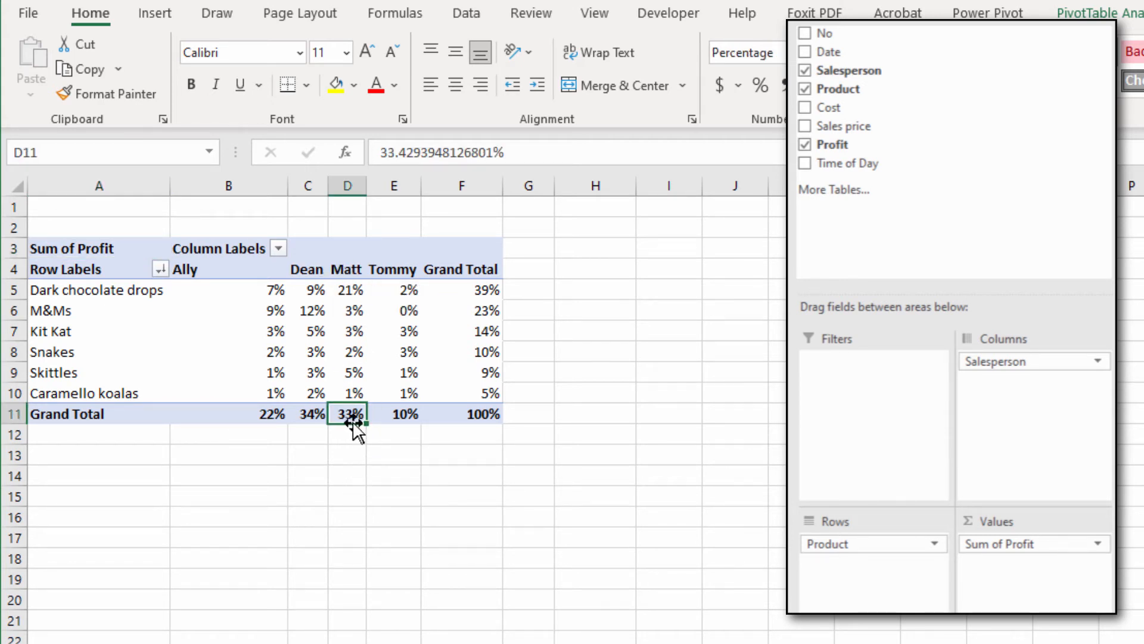
left_click(308, 412)
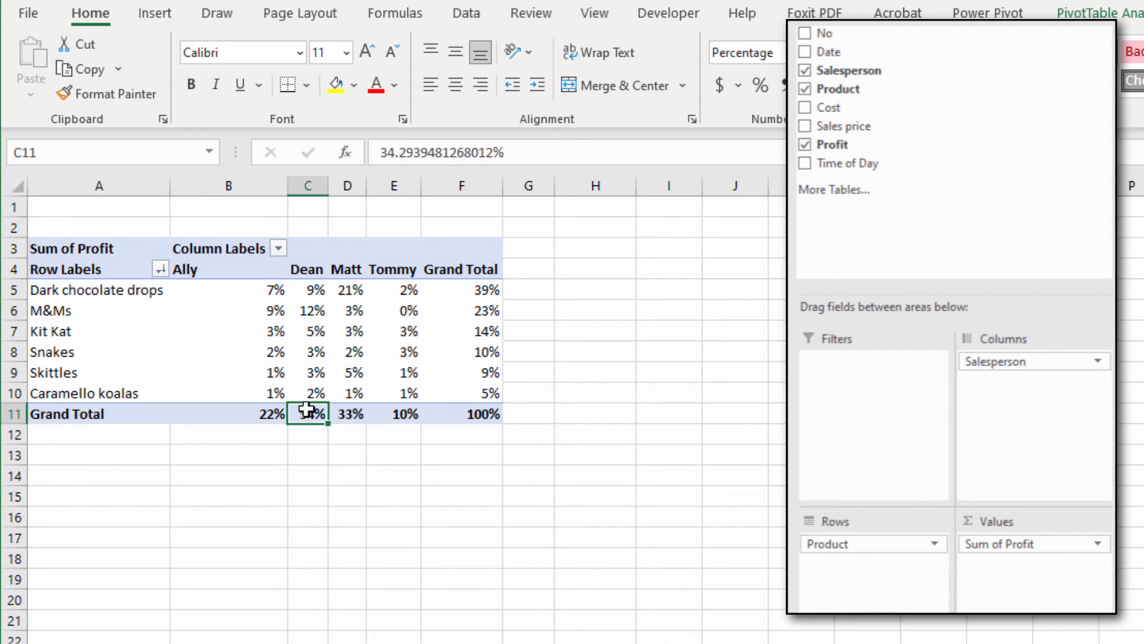
Step: Move the fourth salesperson's column to directly after the first salesperson's, and select the grand totals of these two adjacent salespeople
left_click(393, 270)
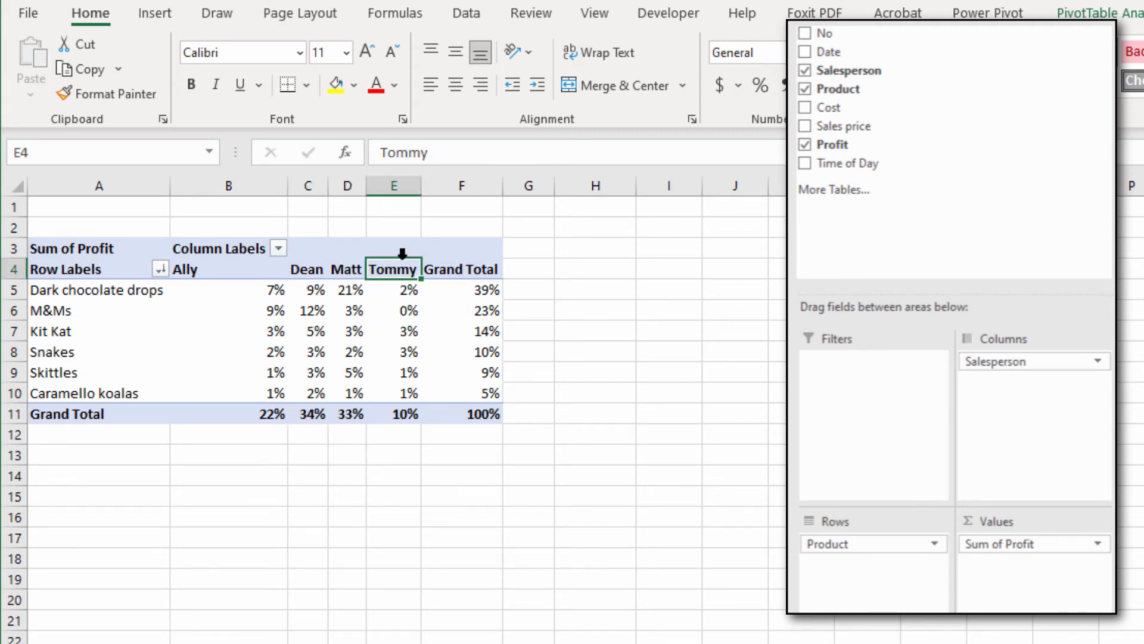
left_click_drag(394, 260, 295, 258)
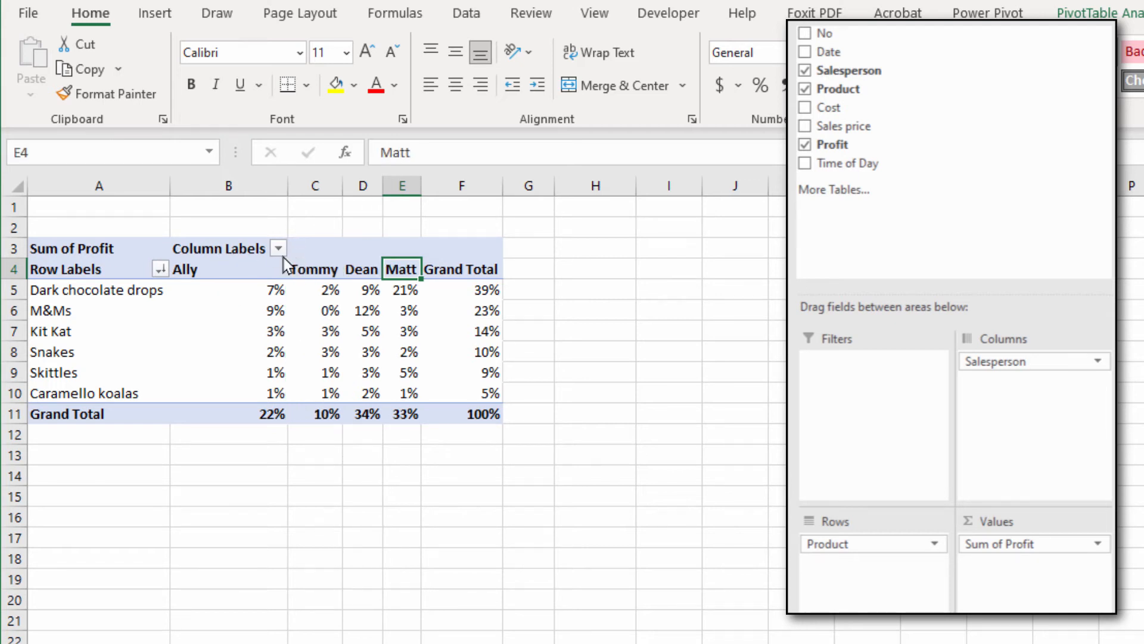
left_click(280, 413)
left_click_drag(292, 411, 316, 413)
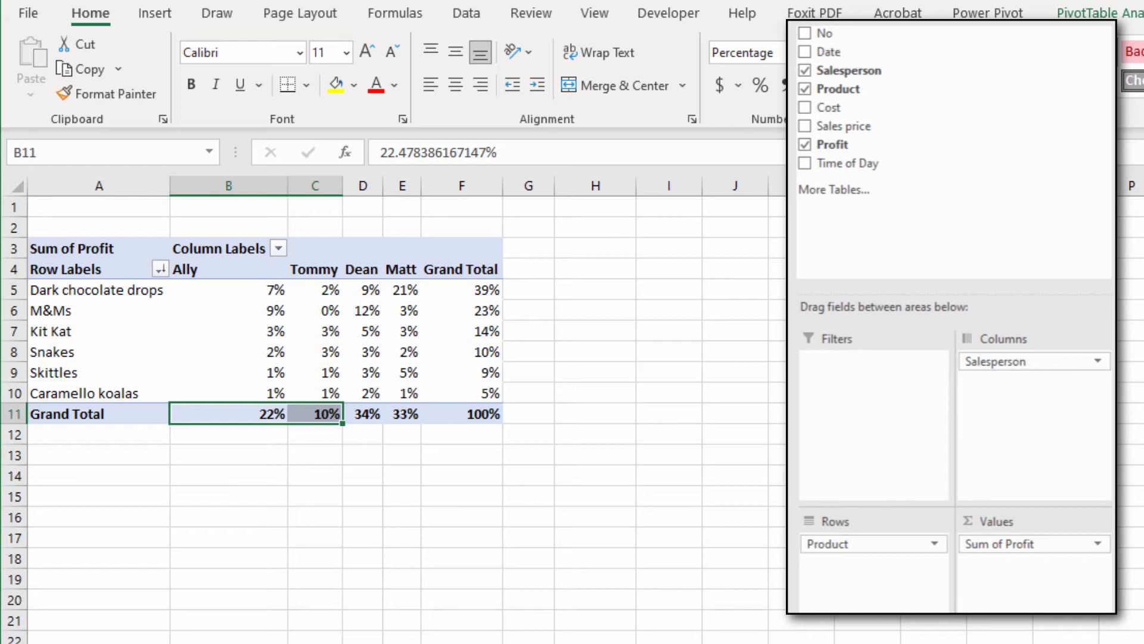
Step: Clear the PivotTable fields and rebuild it with Salesperson as rows and Sum of Sales price as values
left_click(805, 70)
left_click(805, 89)
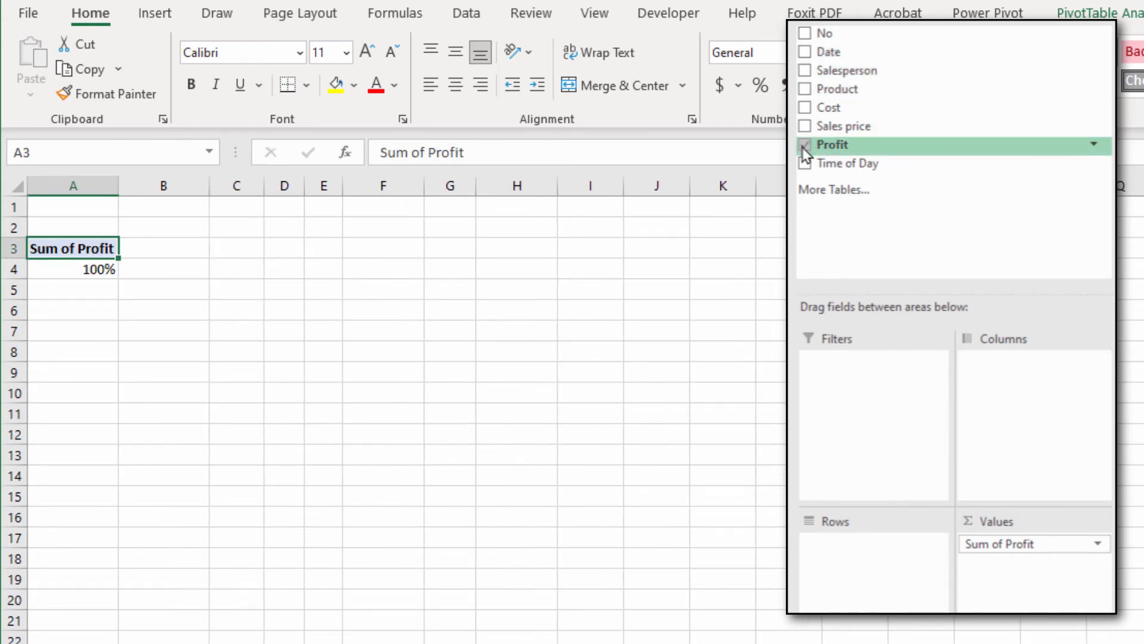
left_click(805, 145)
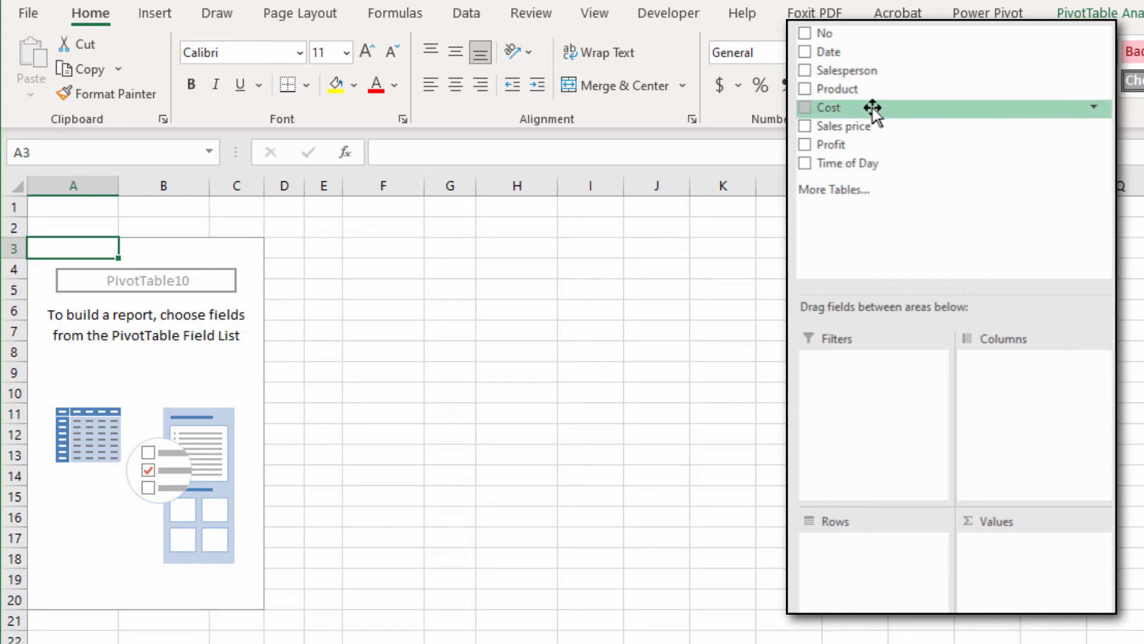
left_click_drag(866, 124, 1032, 599)
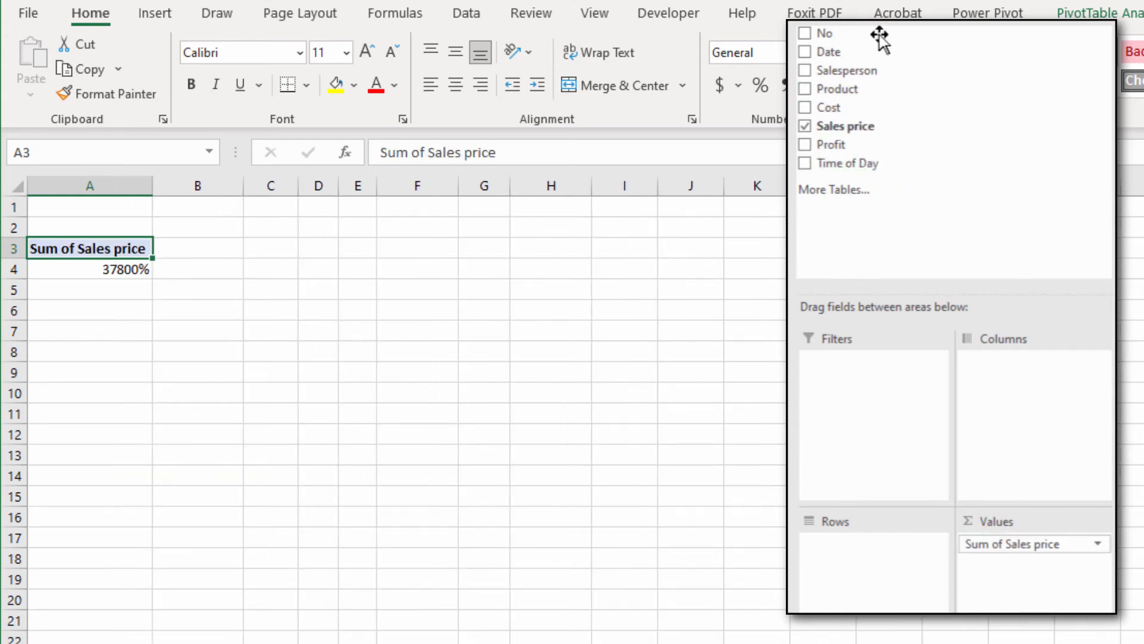
left_click_drag(838, 72, 889, 579)
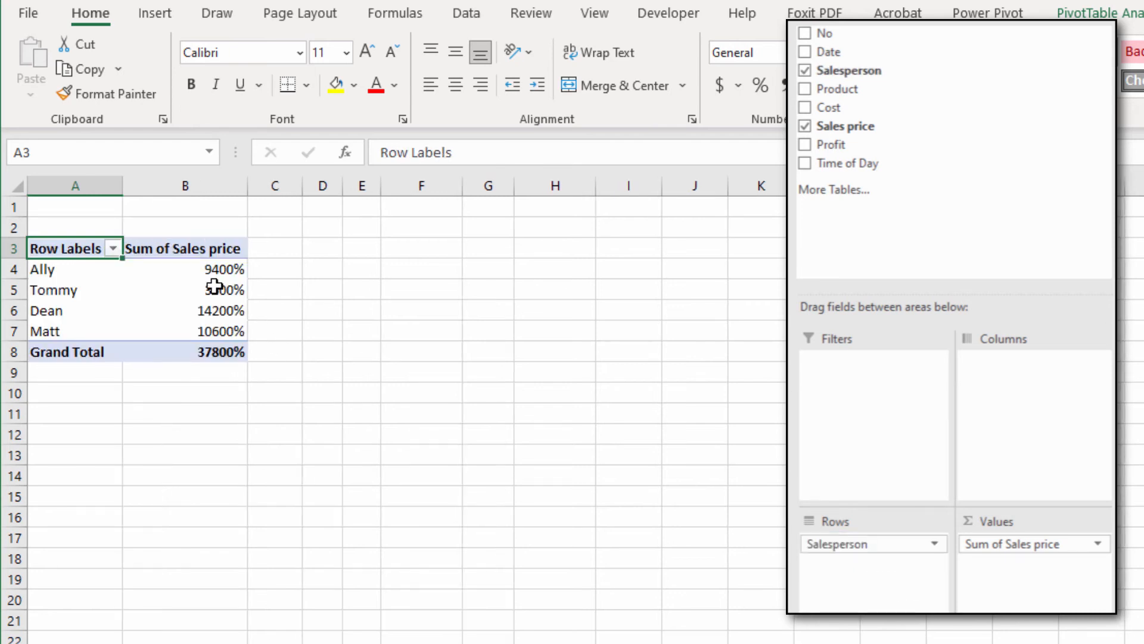
Step: Format the Sum of Sales price values and their grand total in comma style with no decimal places
left_click_drag(206, 265, 197, 349)
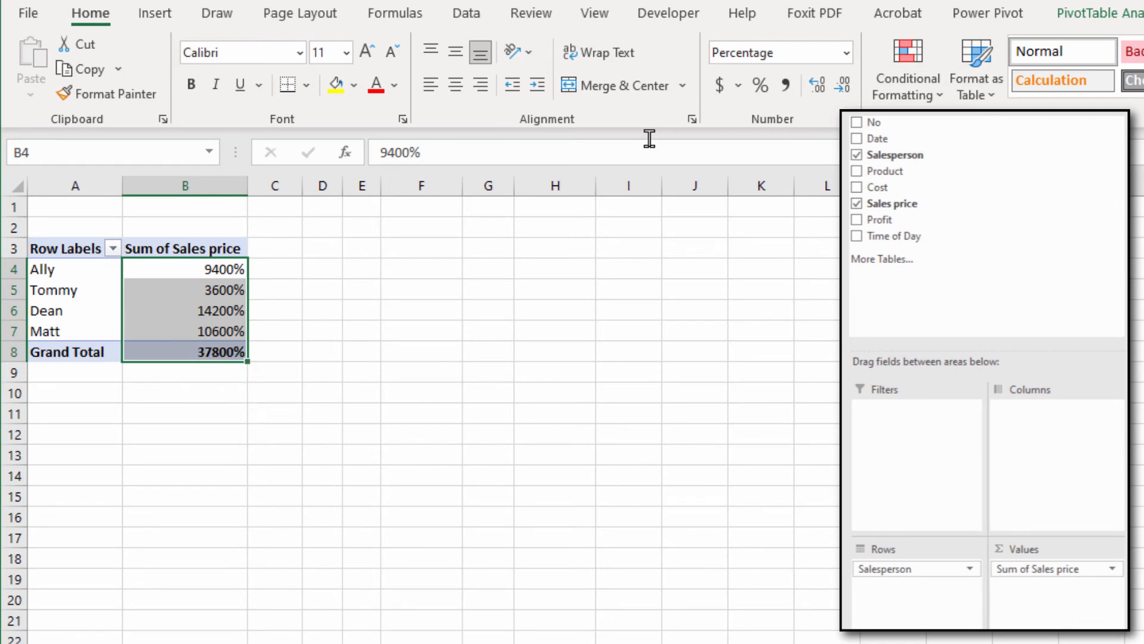
left_click(785, 88)
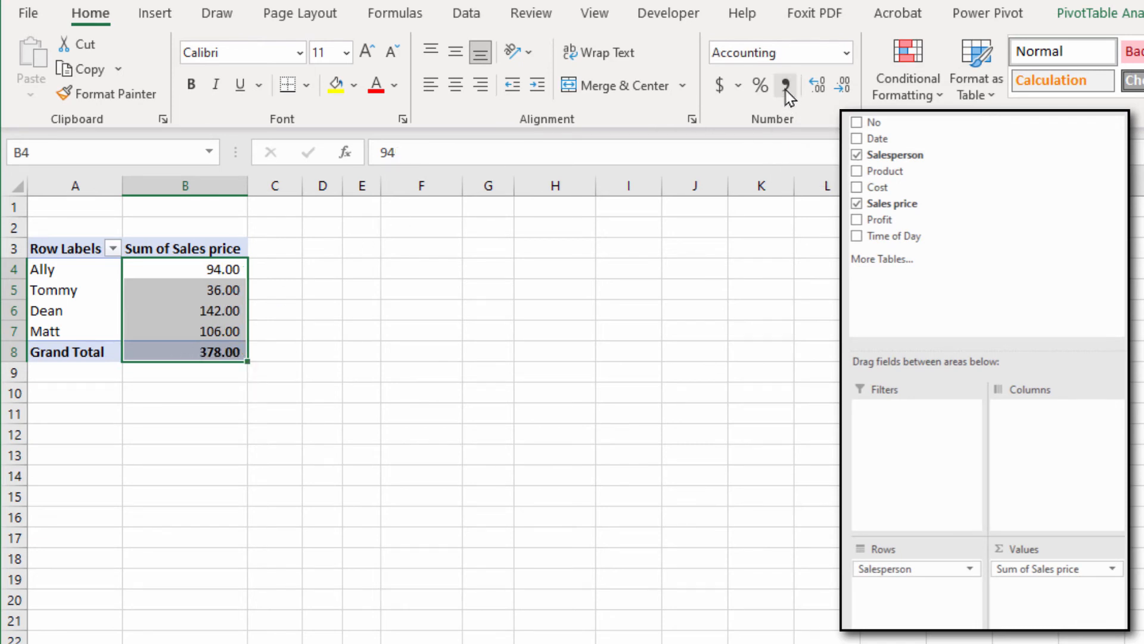
left_click(842, 87)
left_click(842, 87)
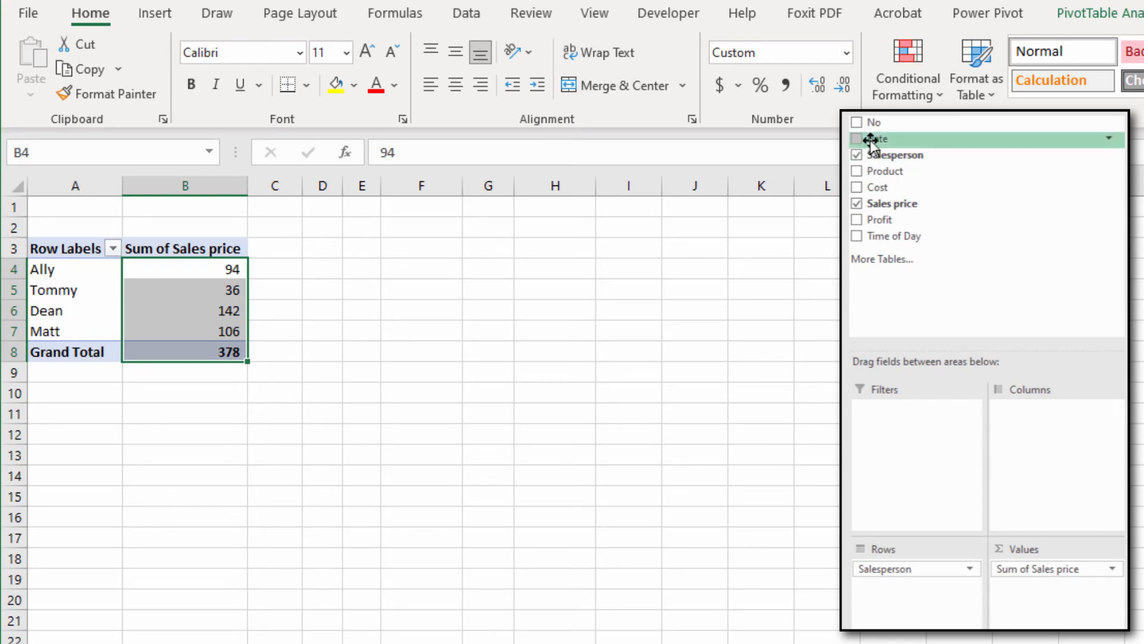
Step: Add Date to the columns to split sales by month, expand March into daily sales and collapse it again
left_click_drag(876, 139, 1044, 472)
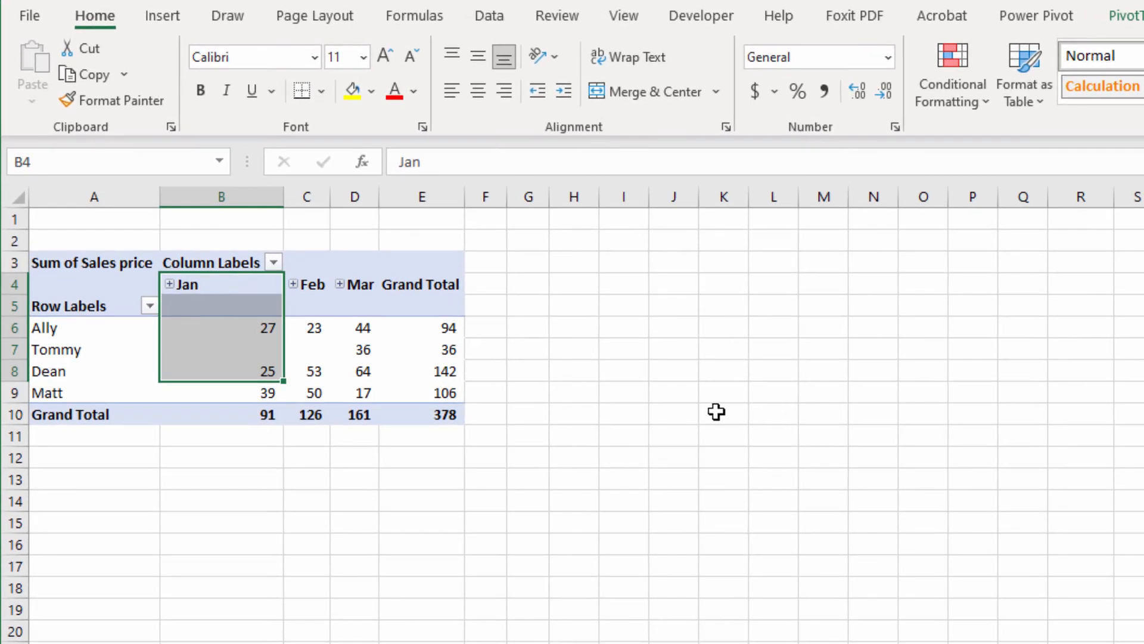
left_click(482, 354)
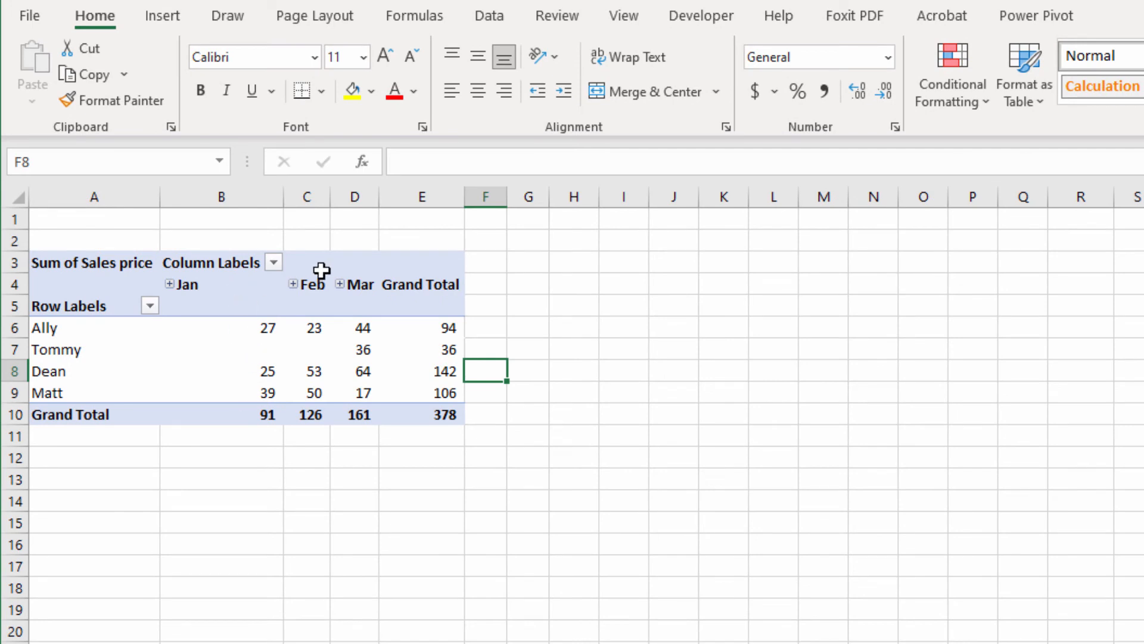
mouse_move(348, 392)
left_click(340, 284)
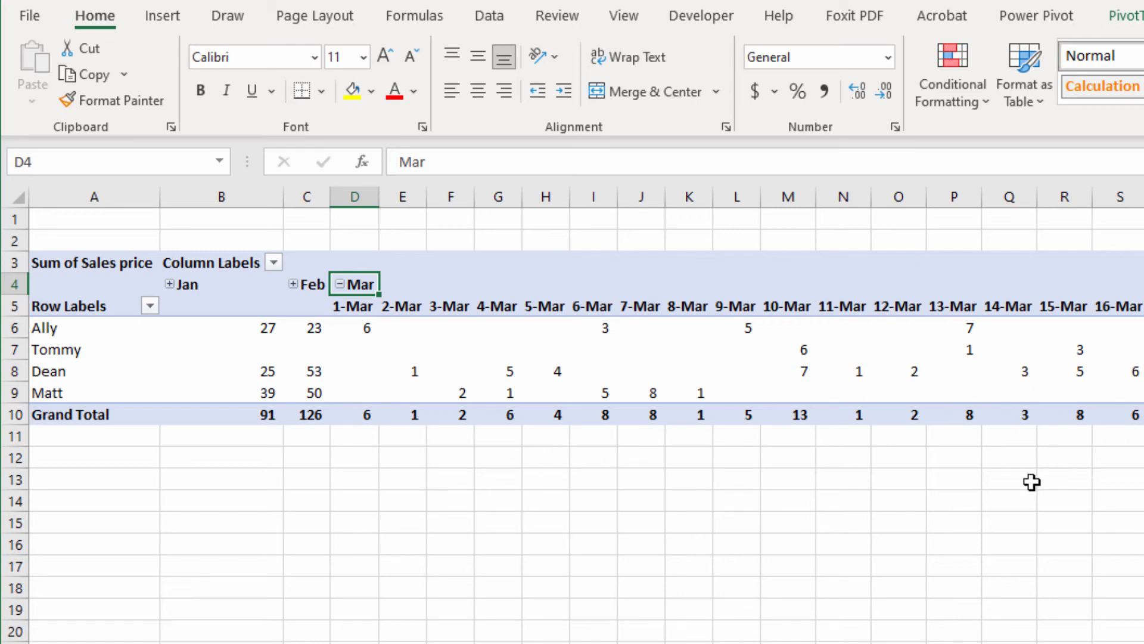
left_click(340, 284)
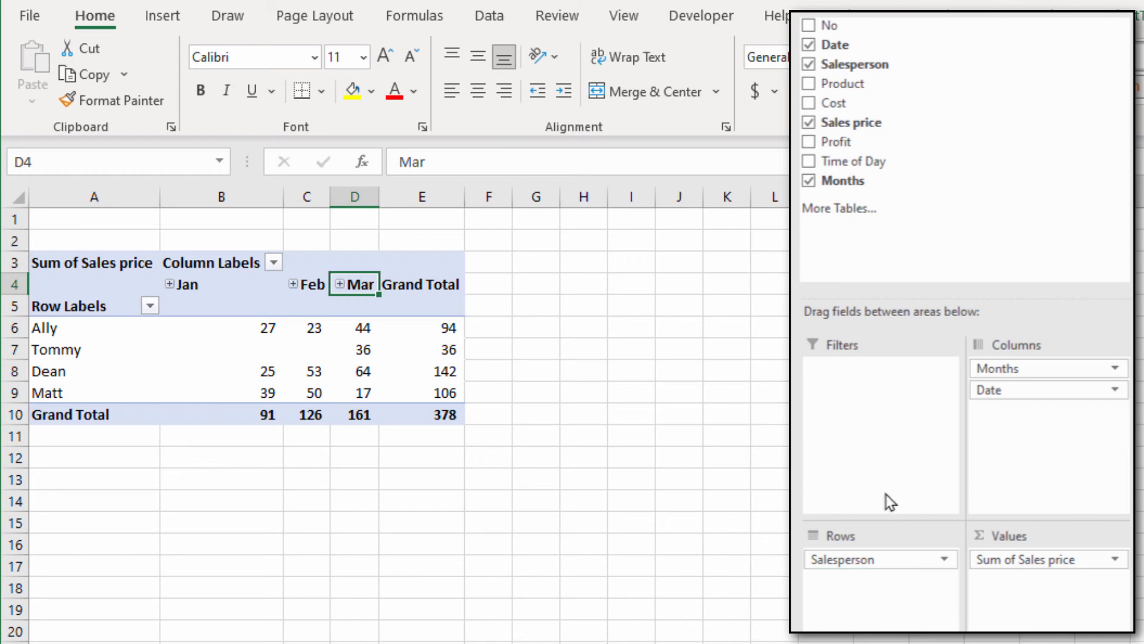
Step: Replace the Months and Date column fields with Product
left_click_drag(995, 388, 685, 390)
left_click_drag(834, 85, 1070, 414)
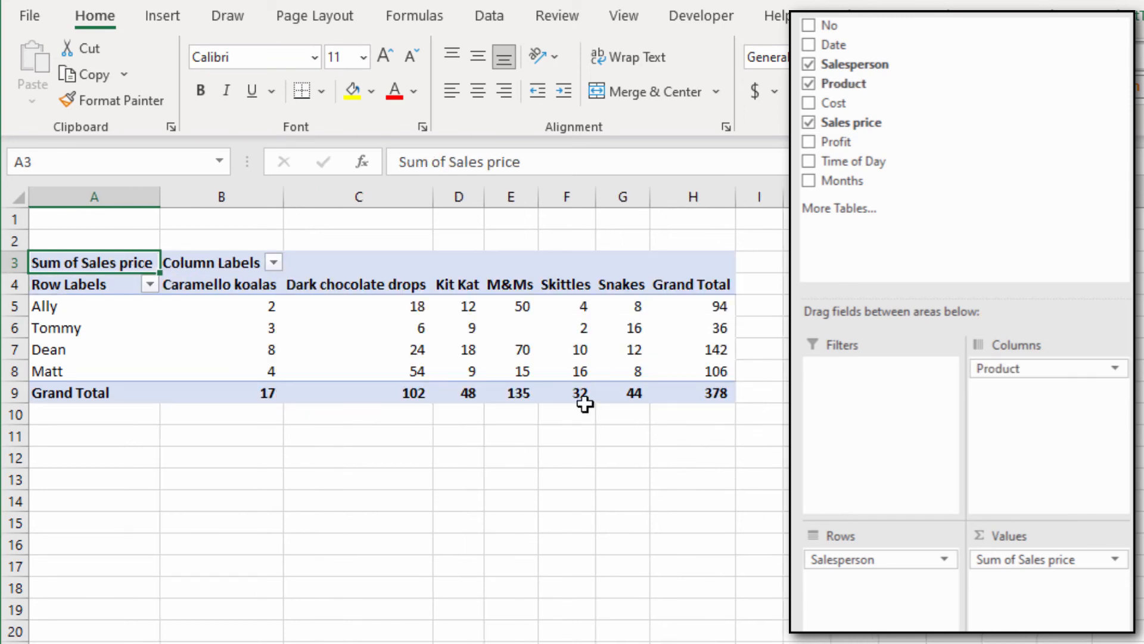
left_click(477, 346)
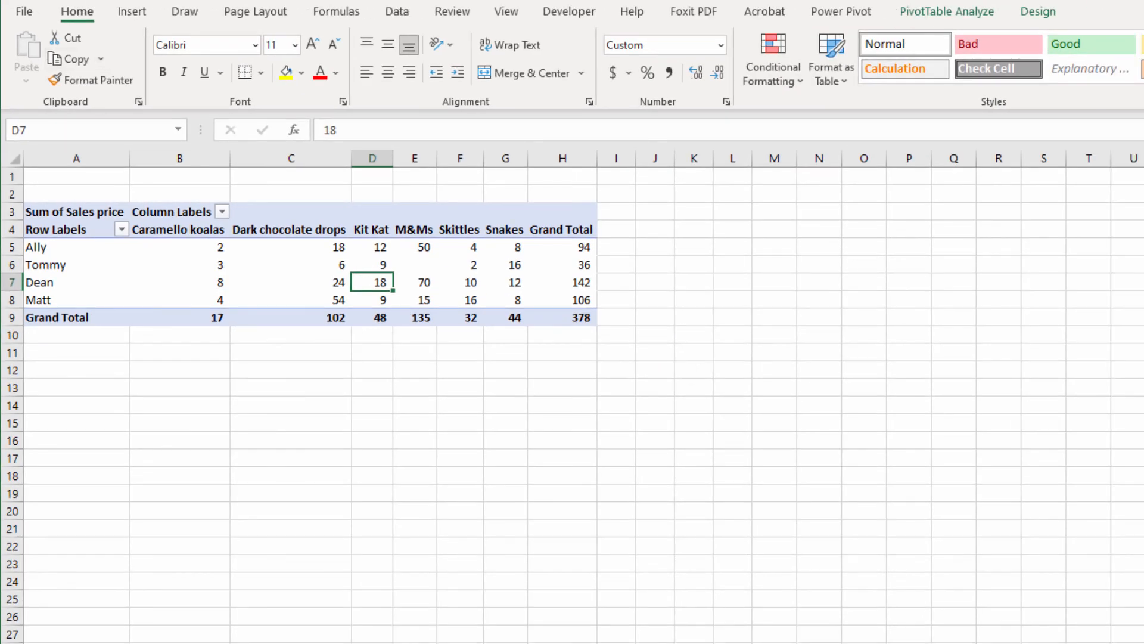
Step: Preview the 3-D Surface chart type, then insert a Stacked Column PivotChart of sales price by salesperson and product
left_click(127, 14)
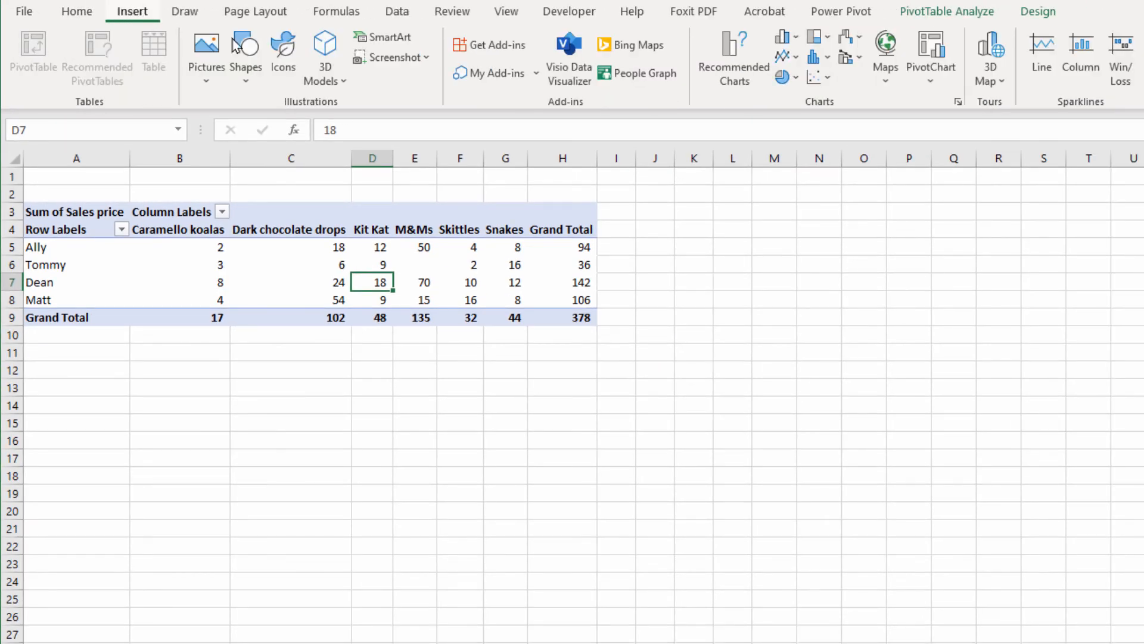
left_click(931, 53)
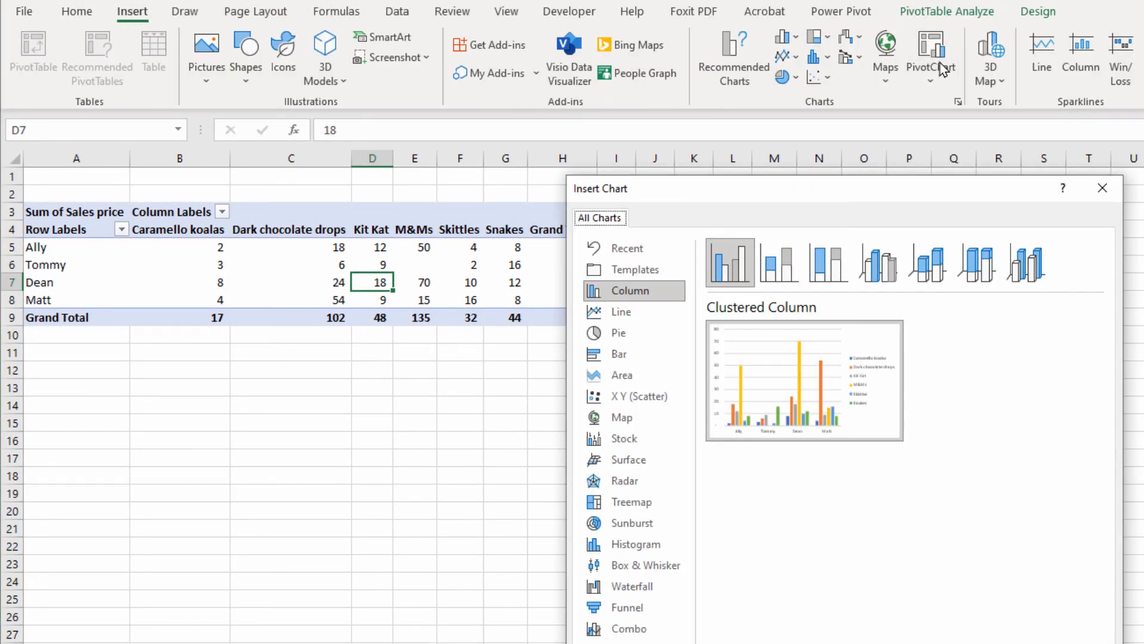
mouse_move(870, 343)
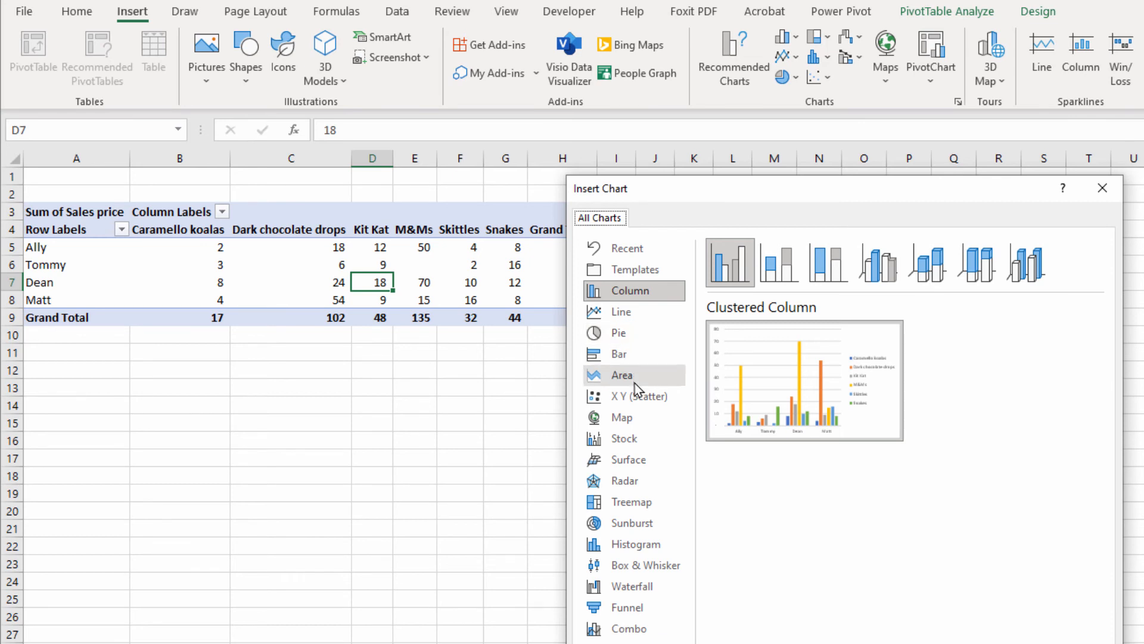
left_click(624, 463)
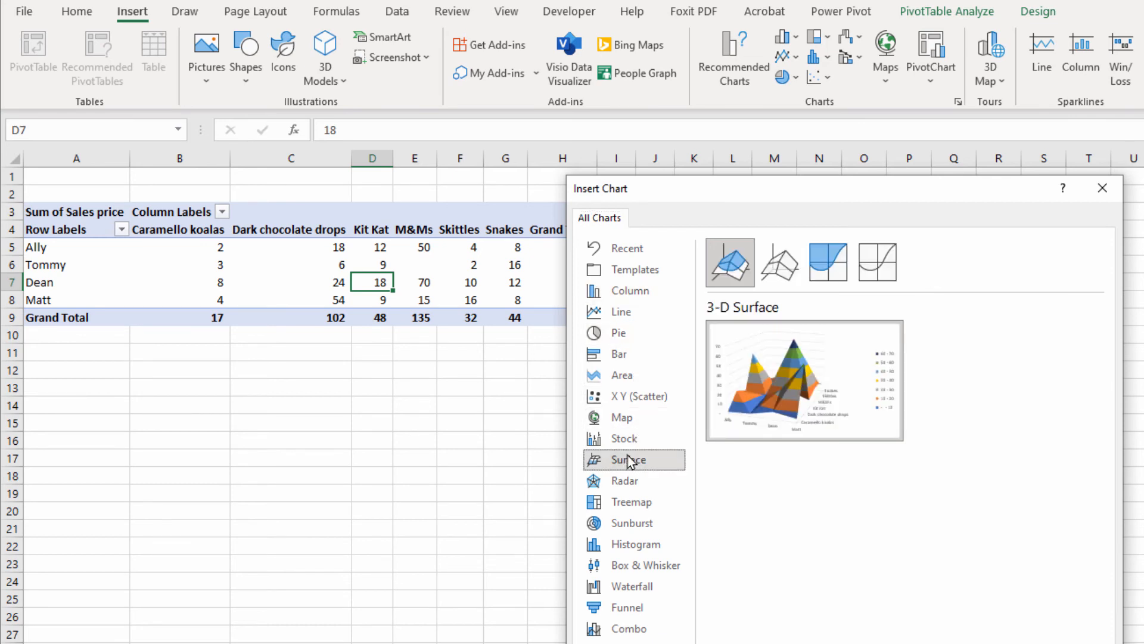
mouse_move(775, 427)
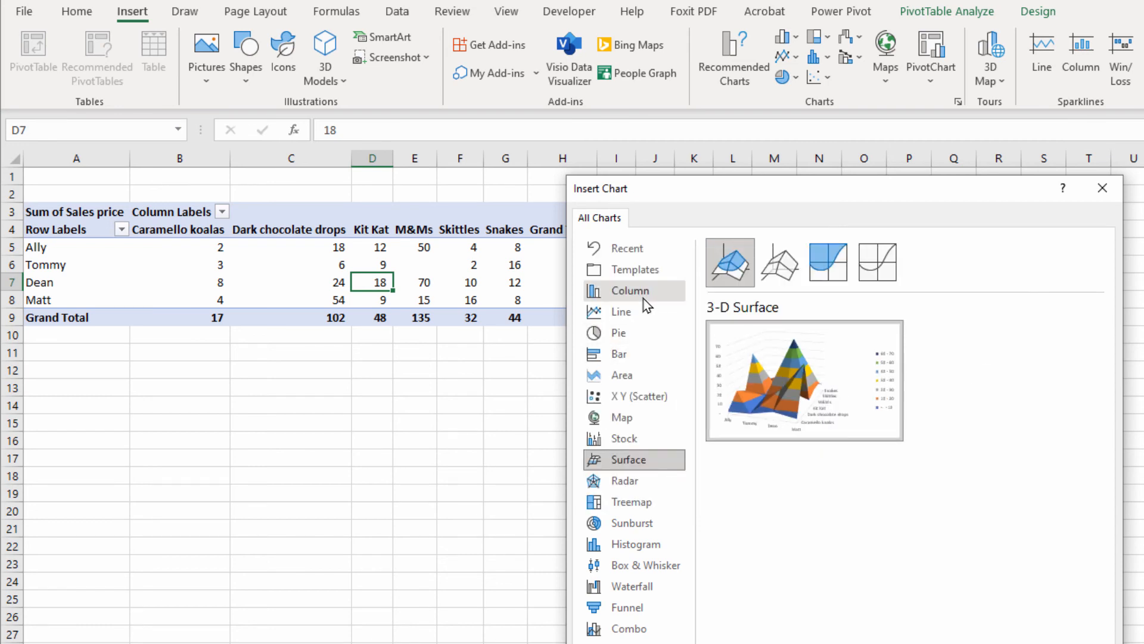
left_click(640, 296)
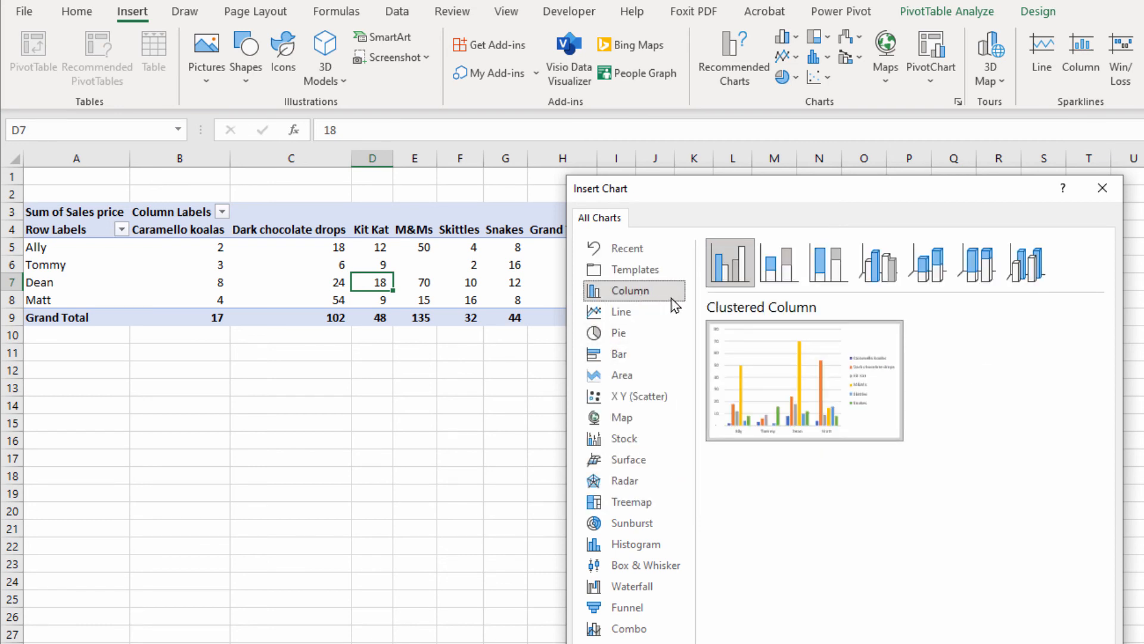
mouse_move(808, 398)
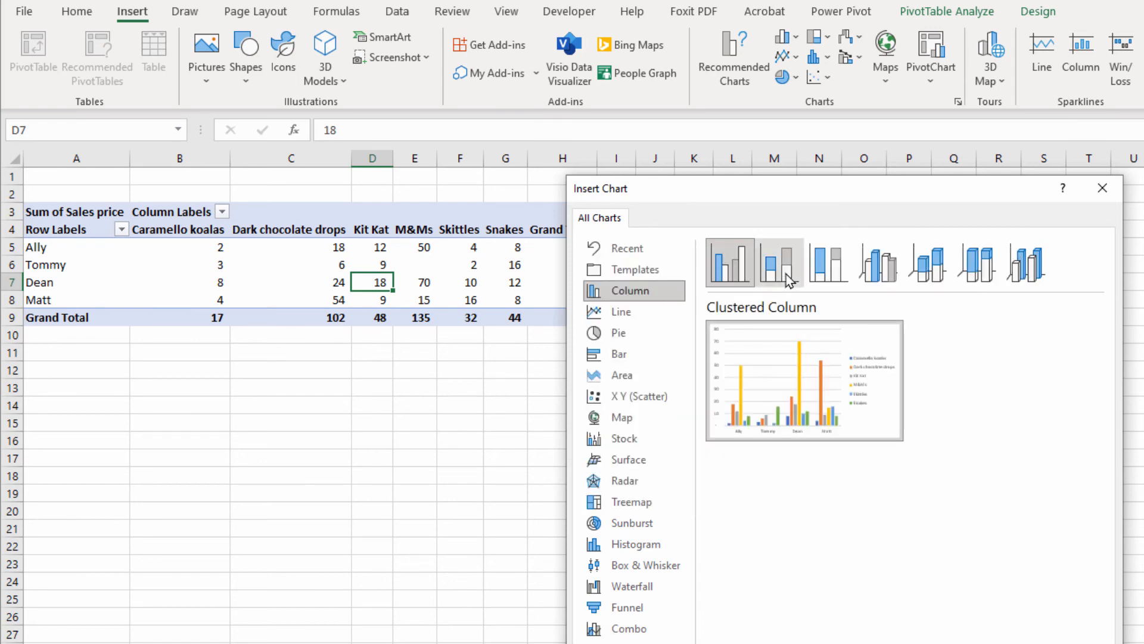
left_click(786, 275)
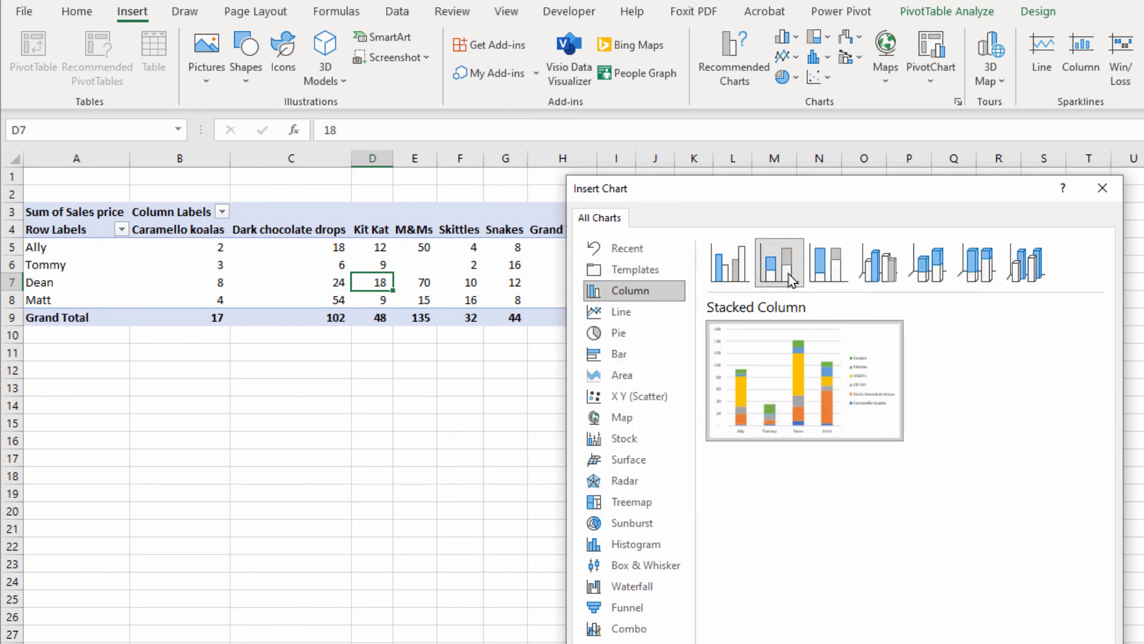
mouse_move(814, 325)
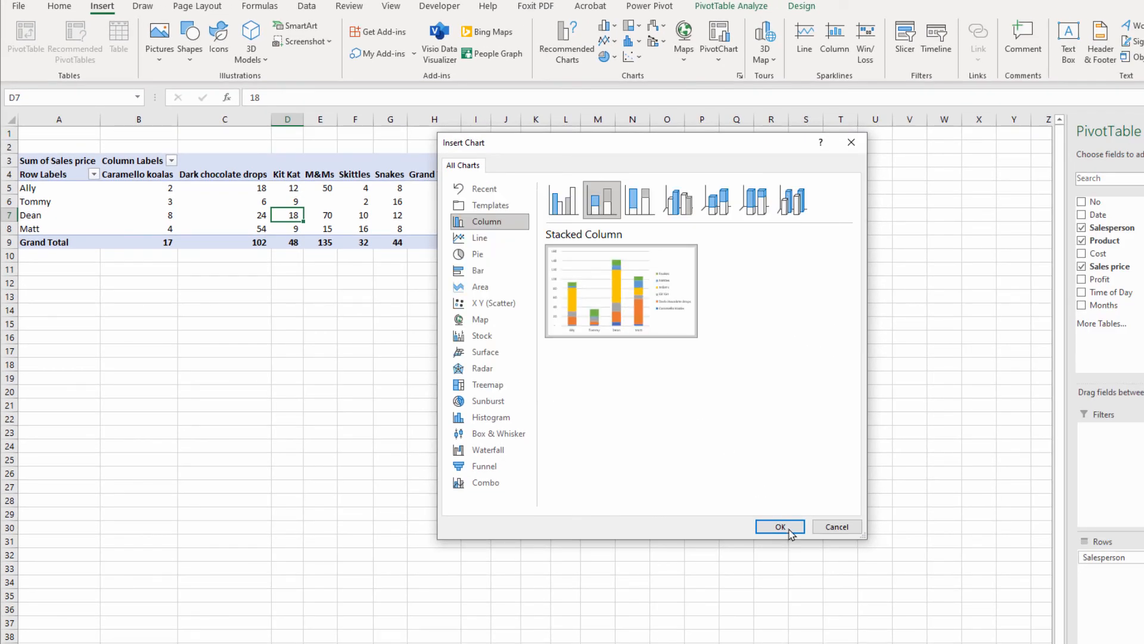
left_click(780, 527)
Step: Enlarge the PivotChart and place it directly beside the PivotTable, level with its header rows
left_click_drag(697, 495, 841, 634)
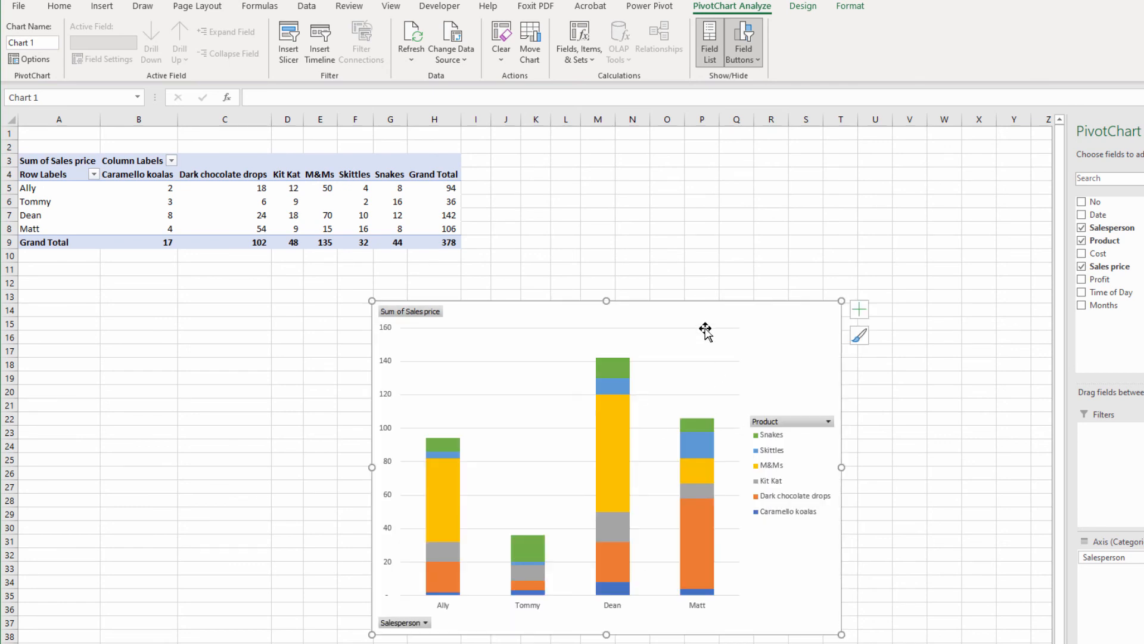
left_click_drag(705, 329, 799, 172)
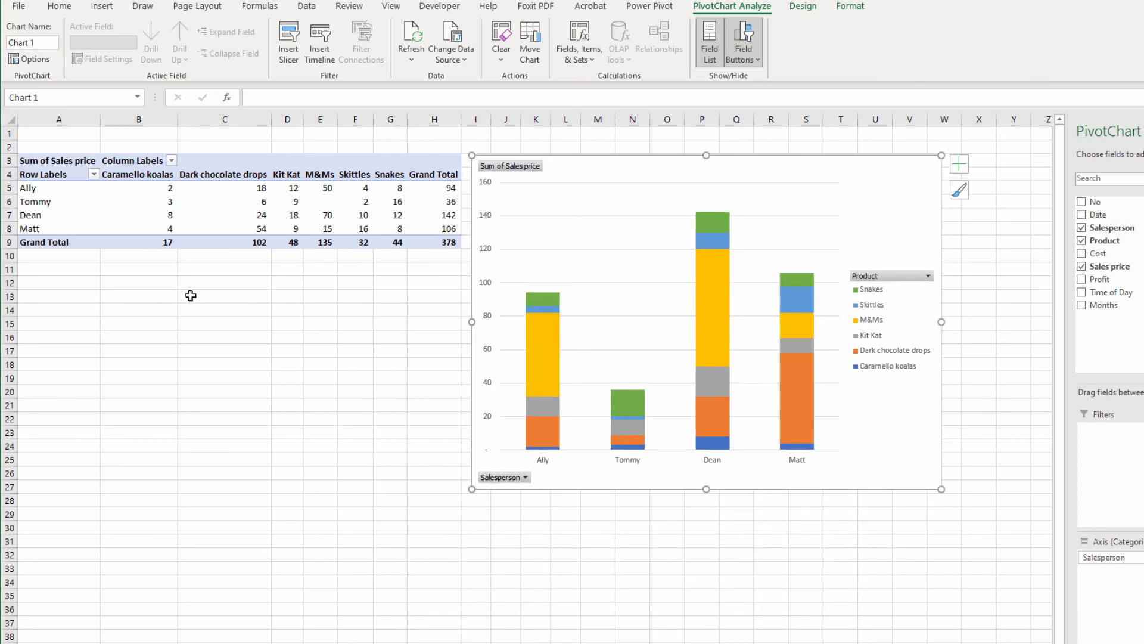
Step: Sort the salesperson rows by their Grand Total values from largest to smallest
mouse_move(328, 231)
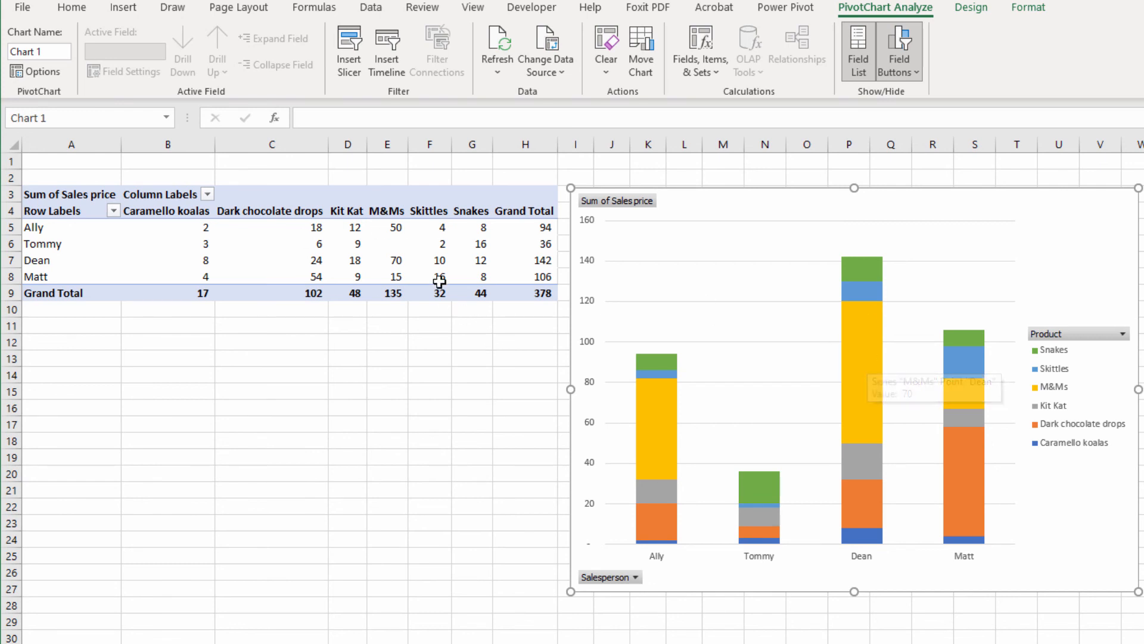
right_click(537, 226)
mouse_move(632, 343)
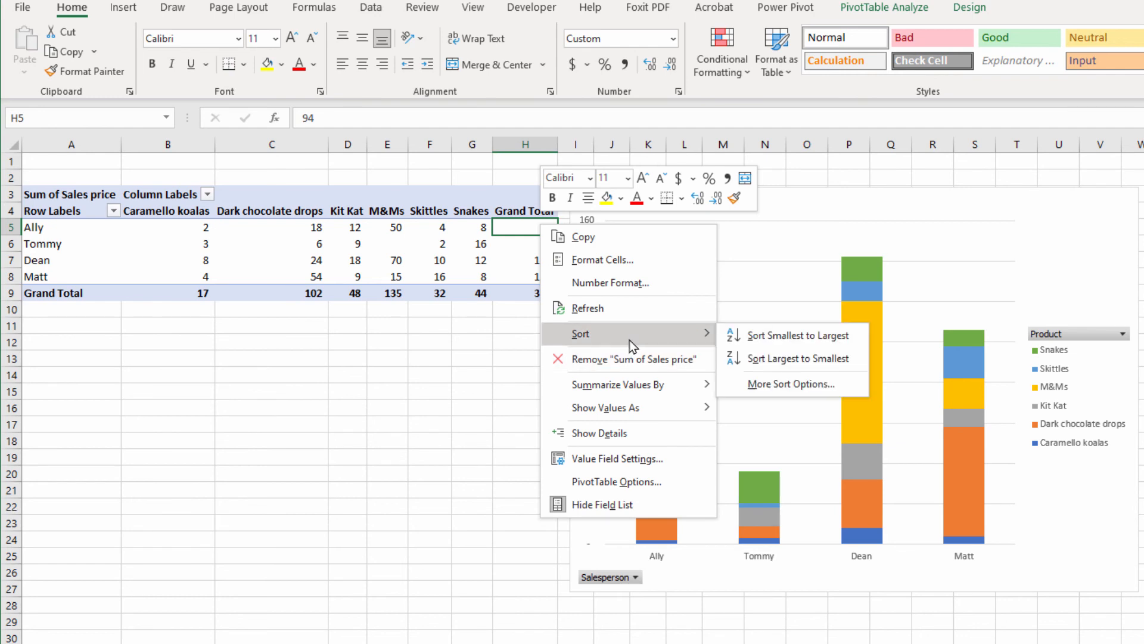
left_click(812, 360)
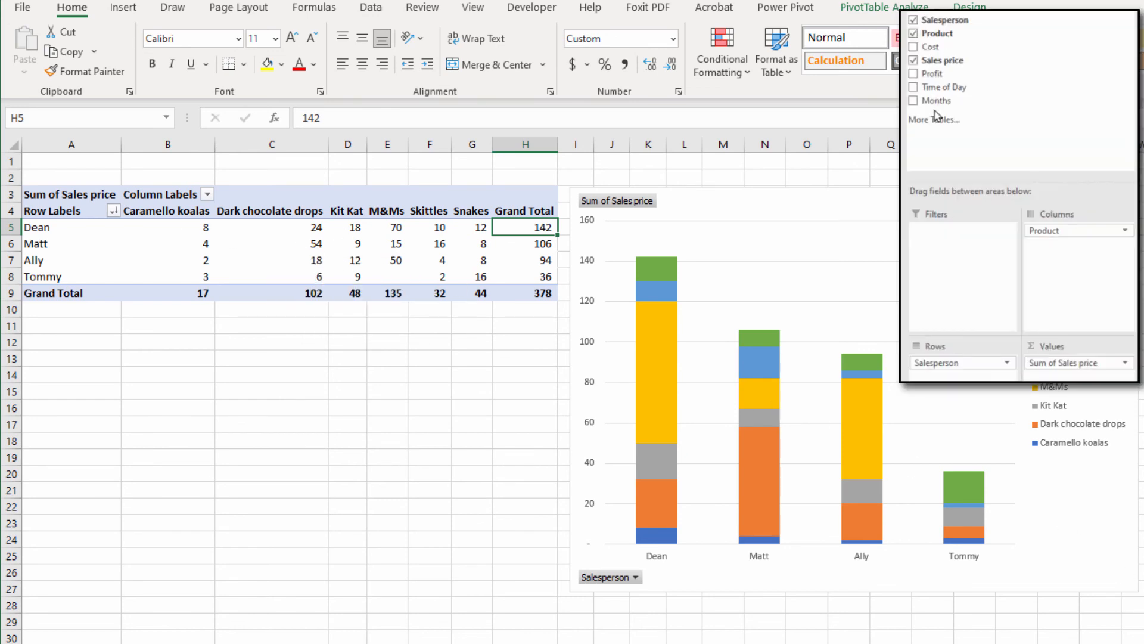
Step: Replace the Salesperson row field with Time of Day and sort the product columns by grand total, largest to smallest
left_click(943, 17)
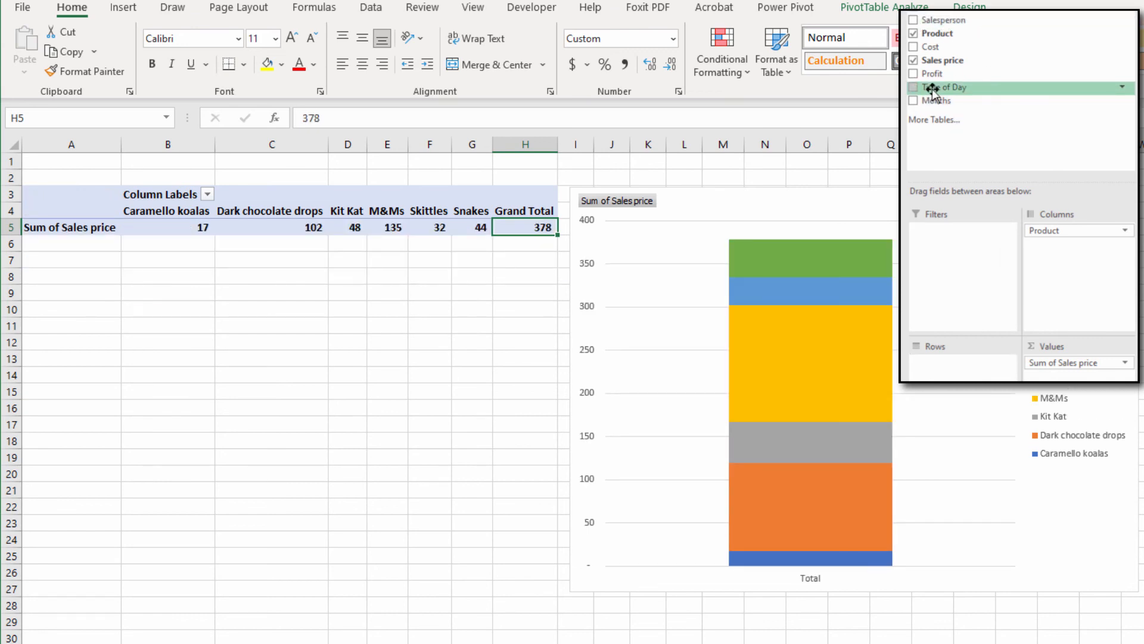
left_click_drag(934, 88, 954, 365)
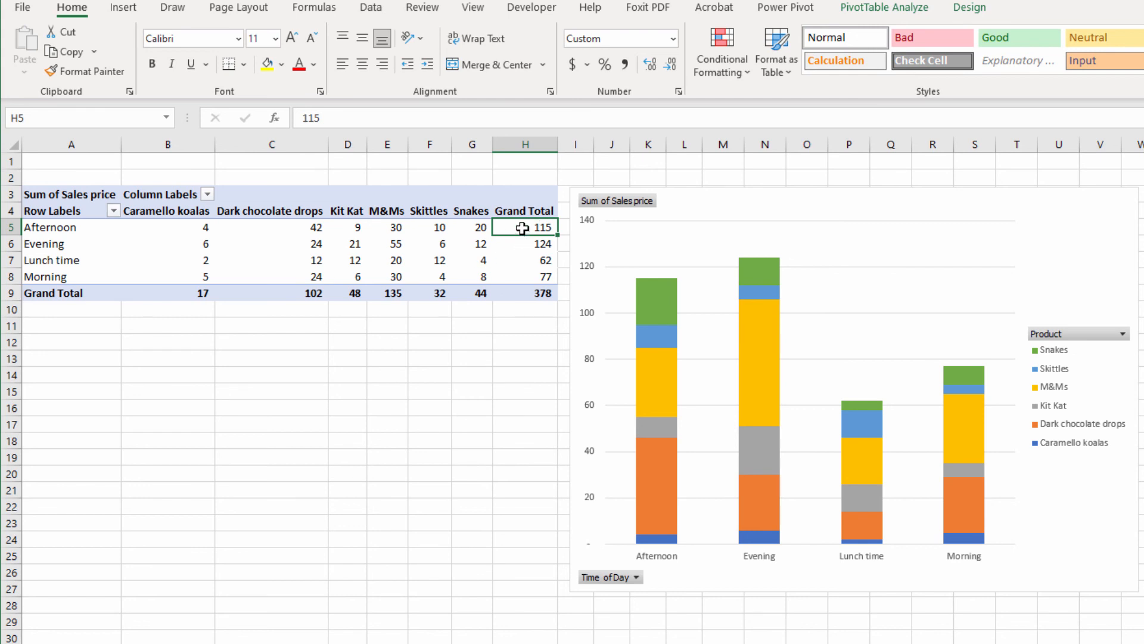
right_click(170, 294)
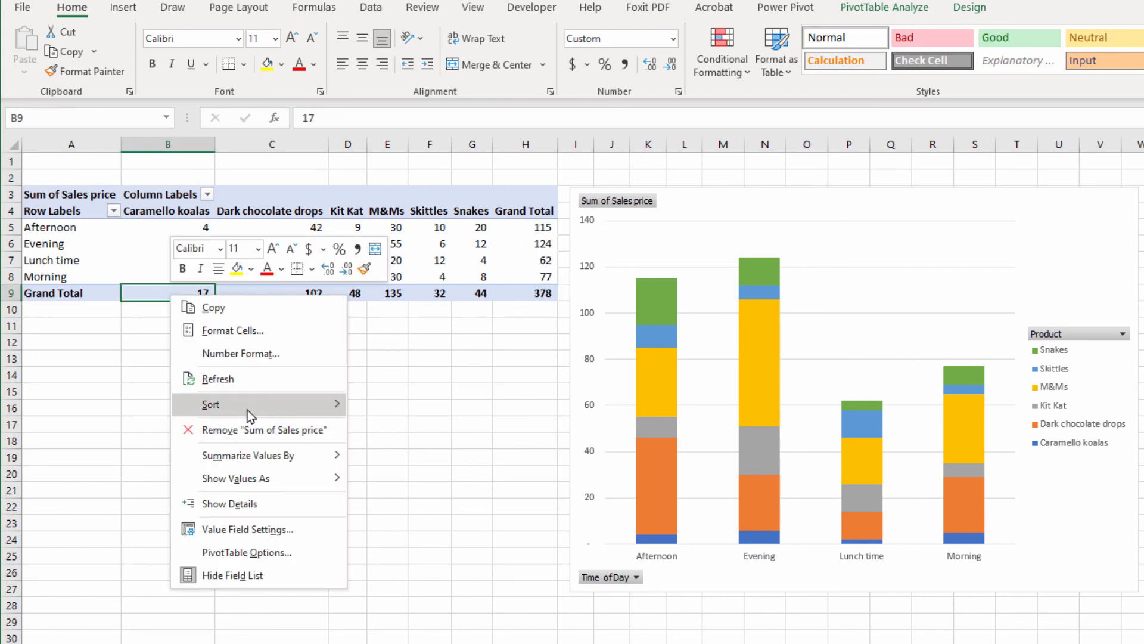
mouse_move(322, 401)
left_click(412, 411)
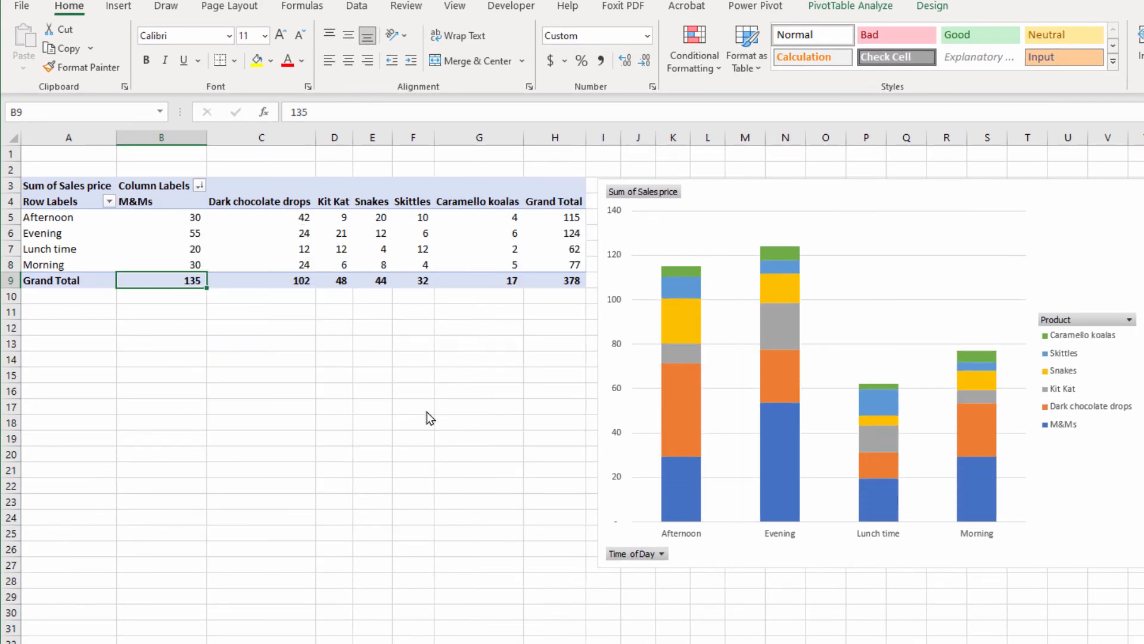